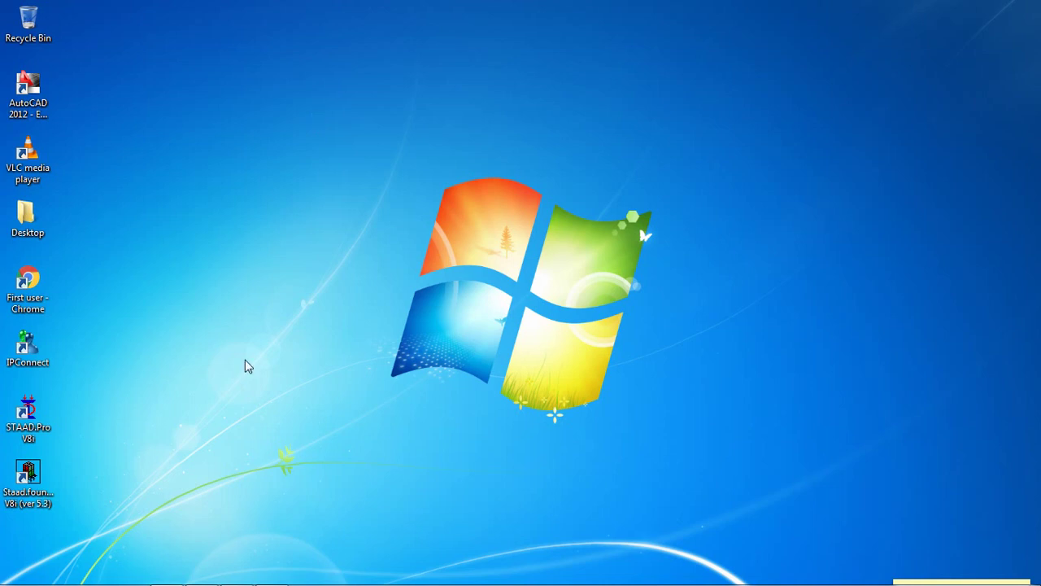
- Bring up the 'Staad Pro Shortcuts' Notepad notes listing the Shift-key shortcuts
mouse_move(237, 574)
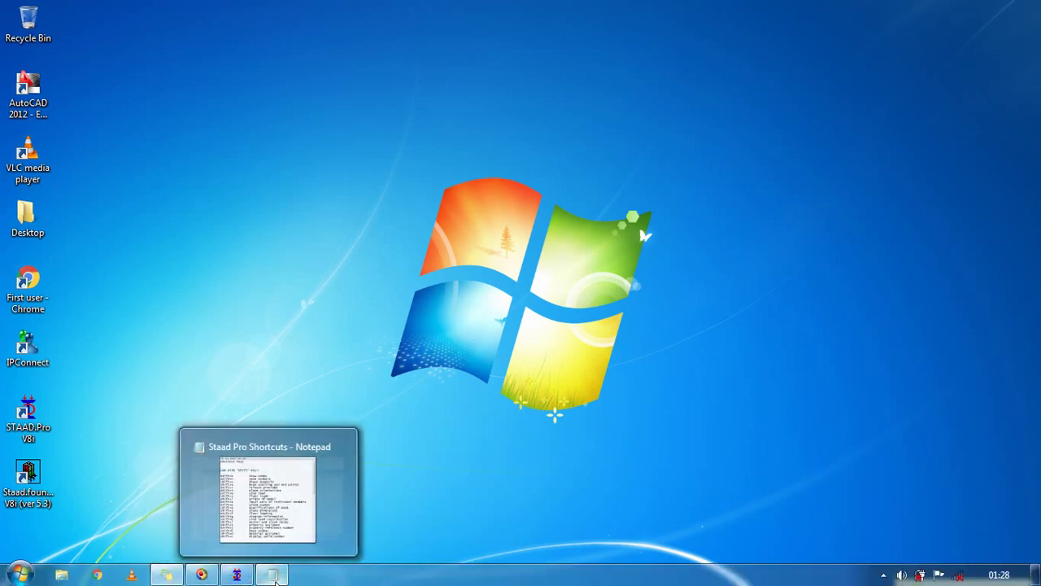
click(273, 574)
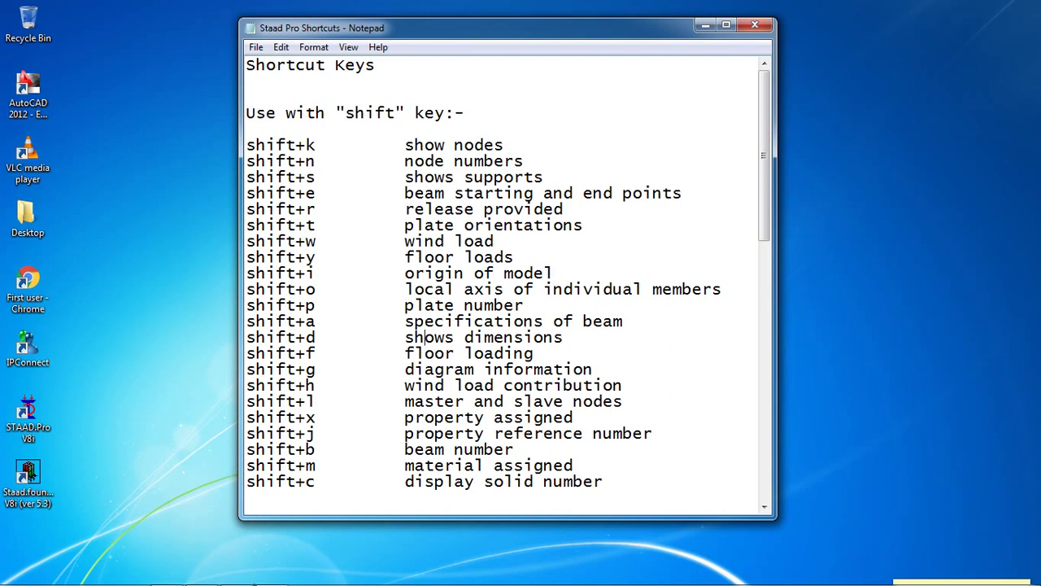
- Move the shortcut notes to the right, scroll to the Ctrl and other-key lists, then return to STAAD.Pro
click(236, 575)
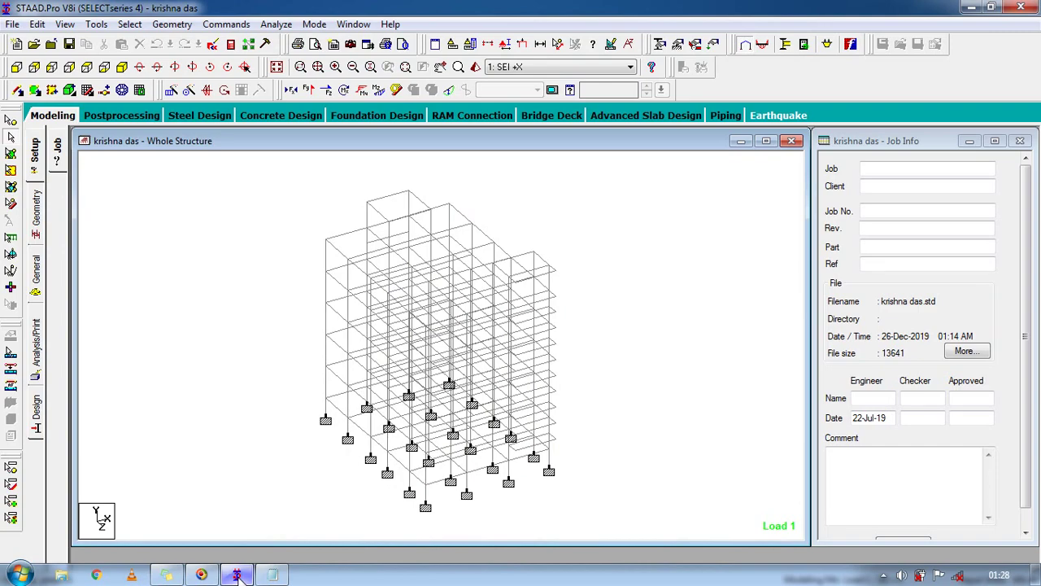
click(273, 575)
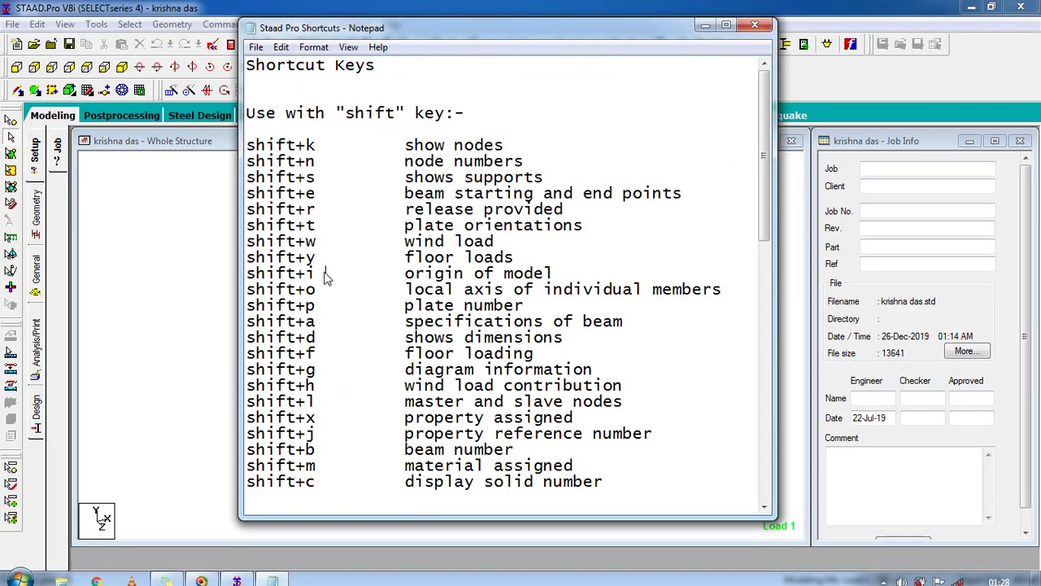
drag(366, 29, 502, 31)
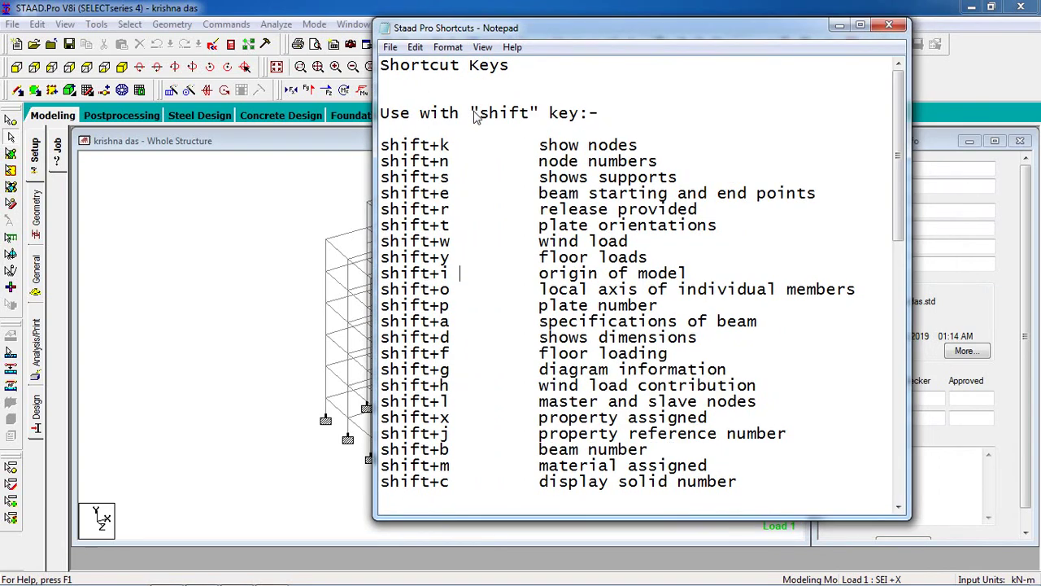
click(480, 130)
drag(899, 191, 895, 508)
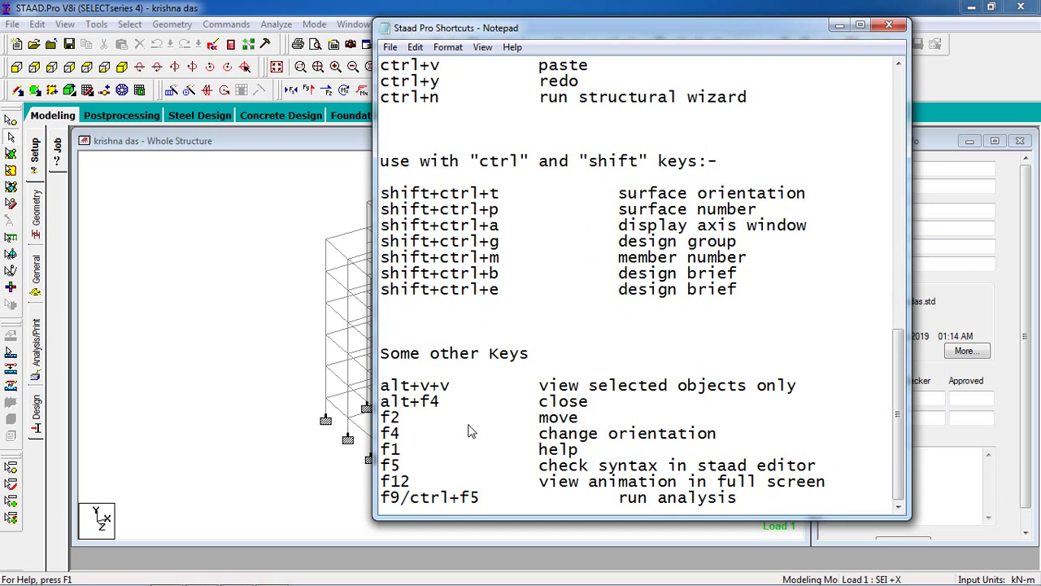
click(162, 414)
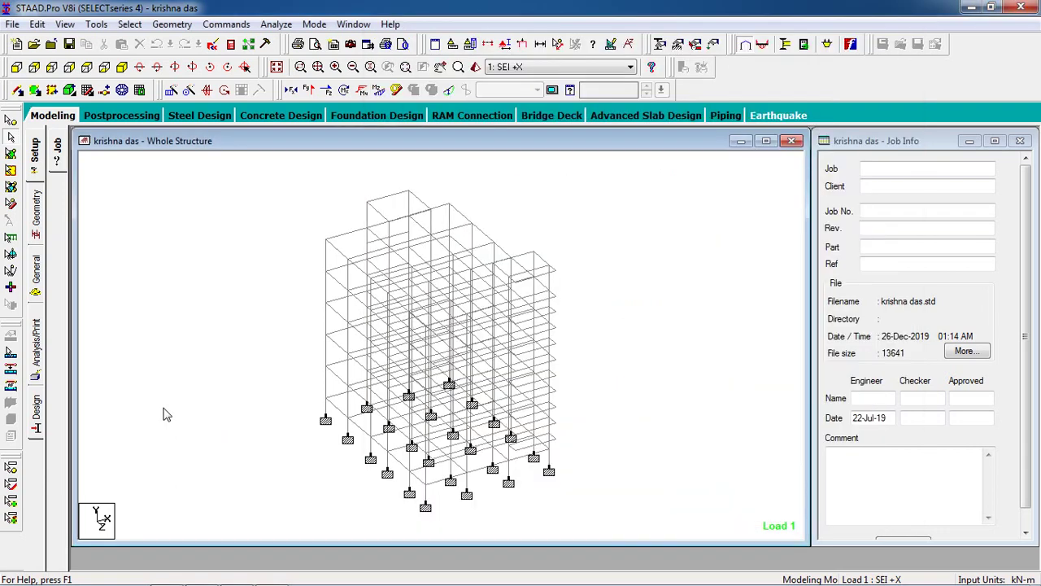
- Open STAAD.Pro Help with F1, then close the Help window again
key(F1)
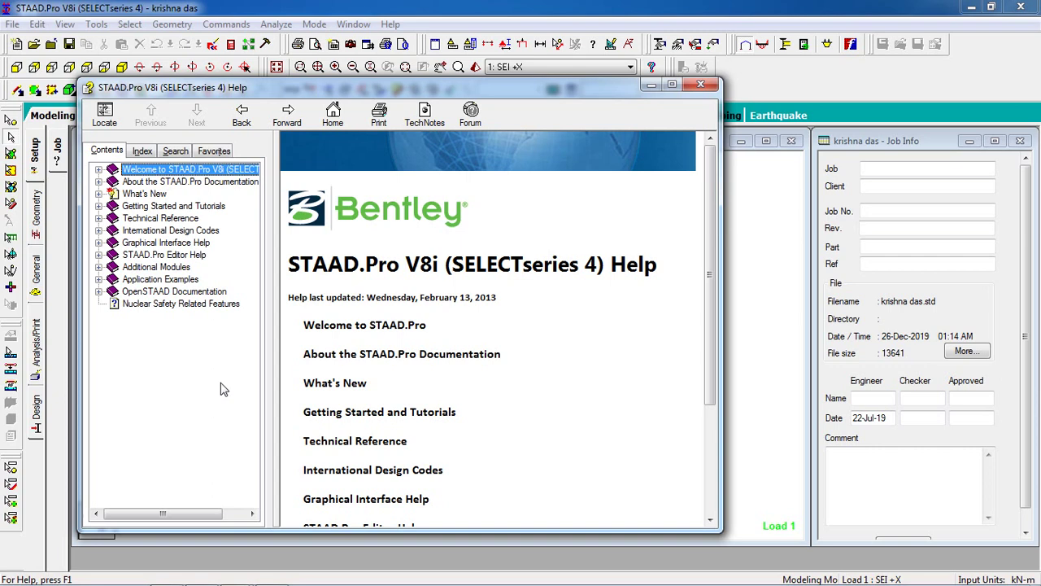
click(432, 212)
click(700, 85)
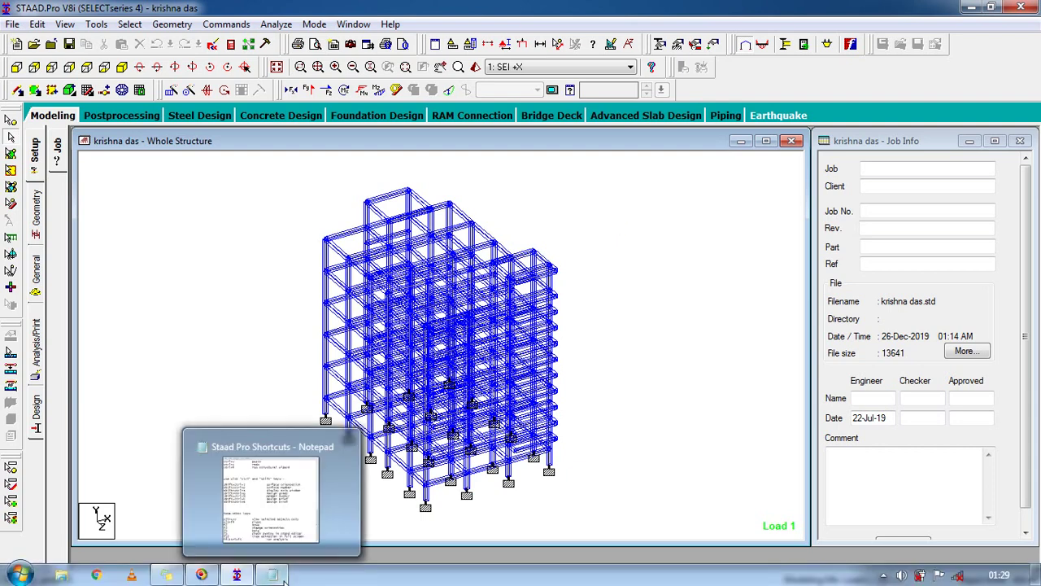
- Scroll the shortcut notes to the Ctrl-key list, then return to the solid-rendered STAAD.Pro model
click(283, 579)
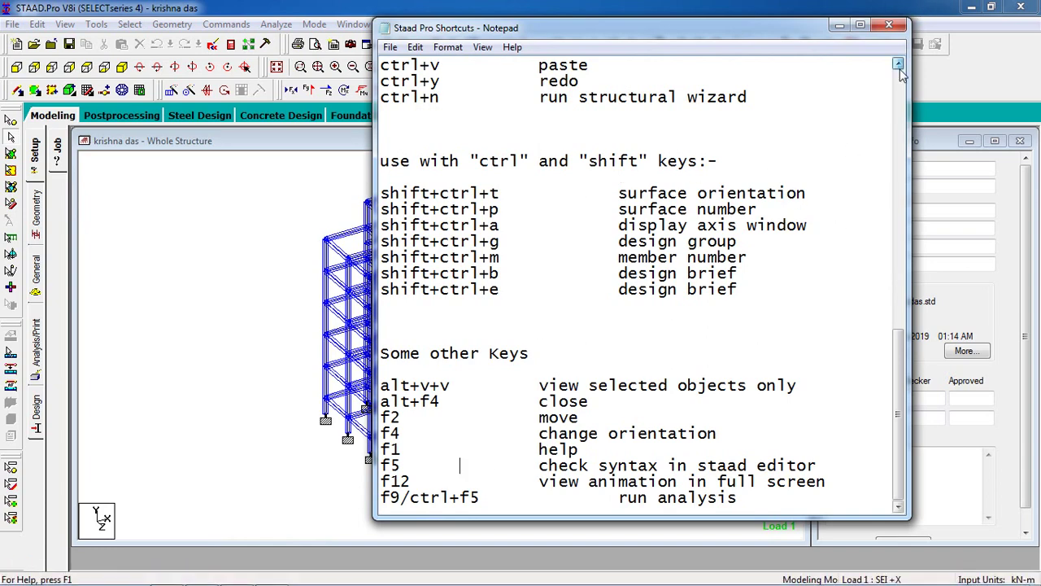
drag(898, 68, 899, 68)
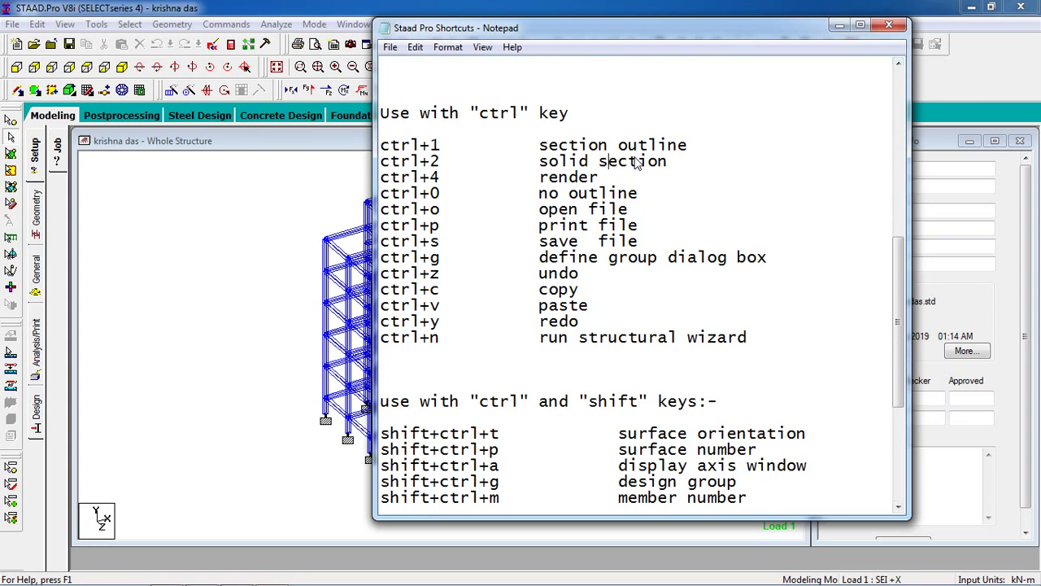
click(264, 287)
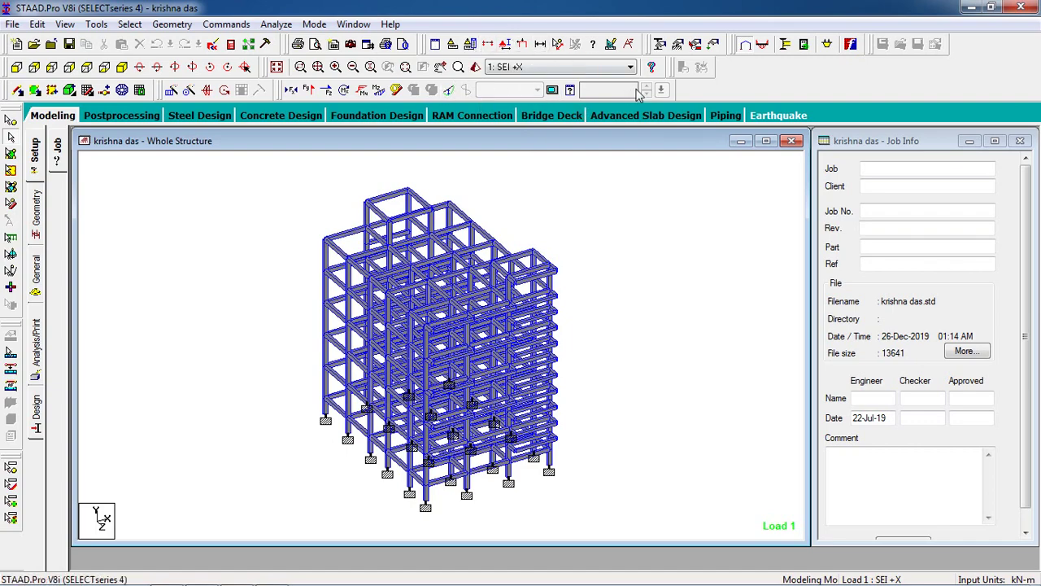
- Zoom in on the rendered frame, then select and deselect left-side columns, leaving nothing selected
click(336, 67)
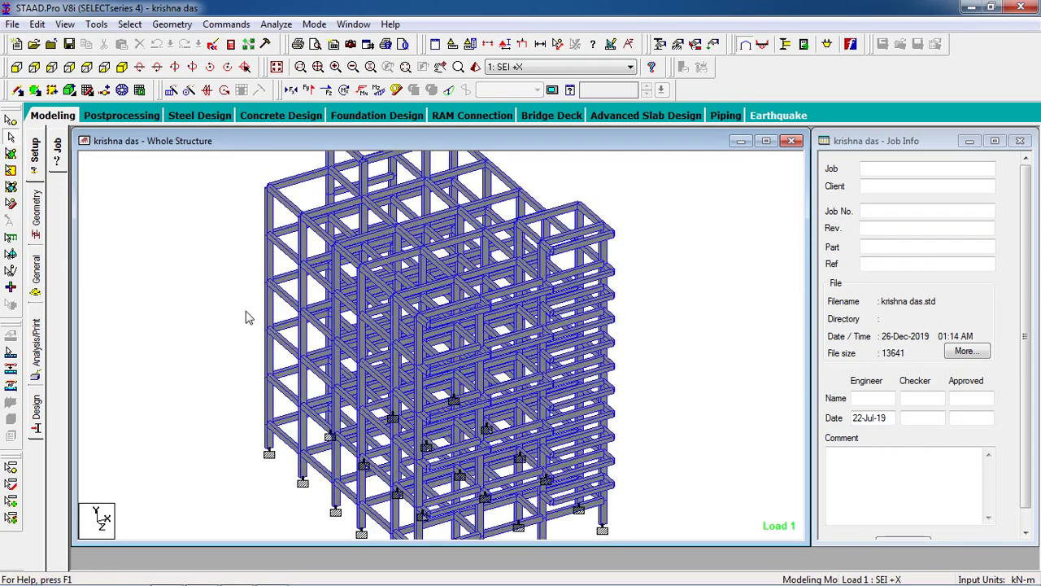
click(269, 295)
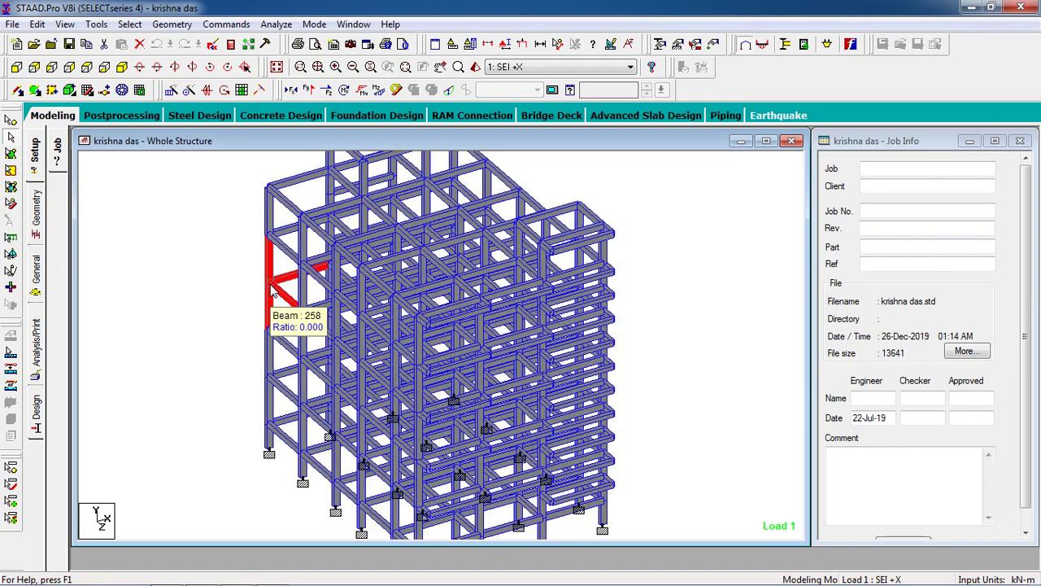
click(212, 297)
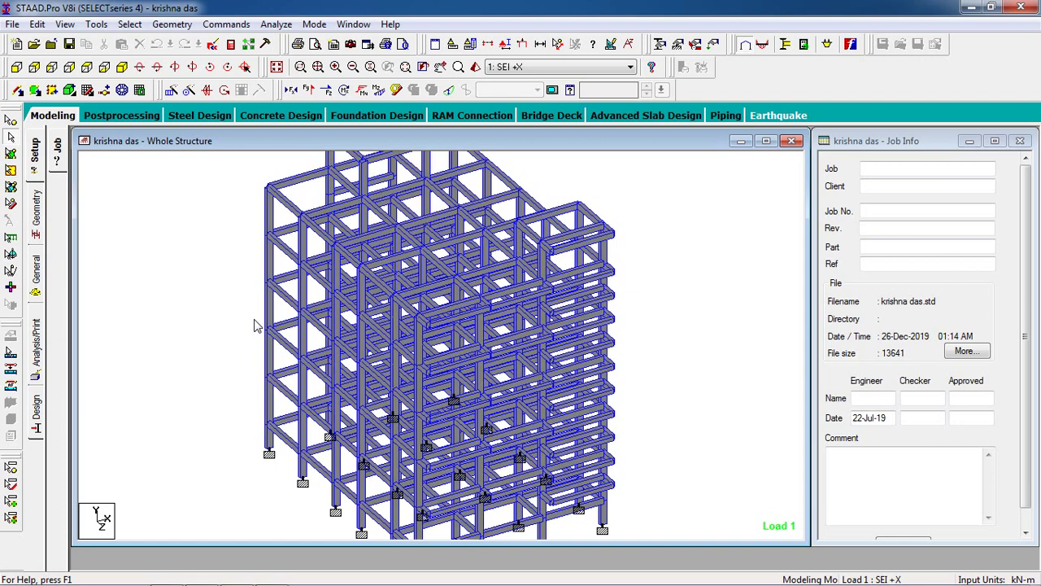
click(269, 267)
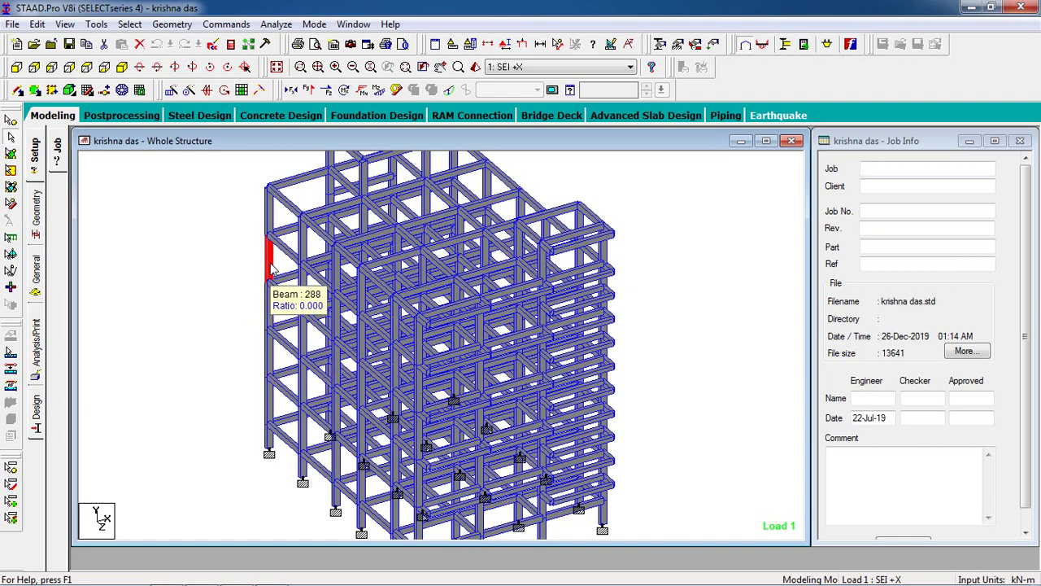
click(229, 255)
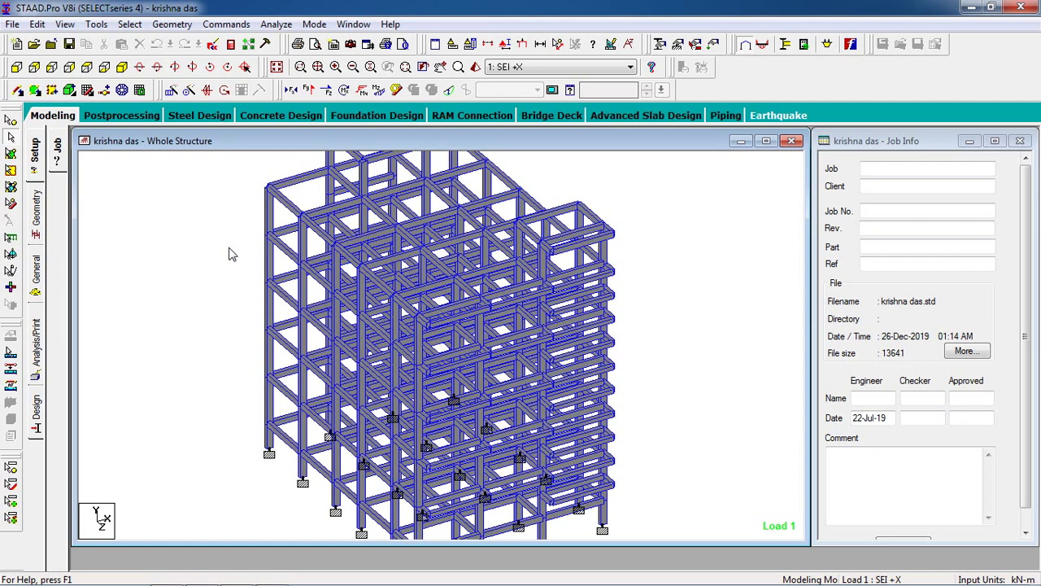
- Switch the frame to thin wireframe display with Shift+F, check the shortcut notes, and return
key(shift+f)
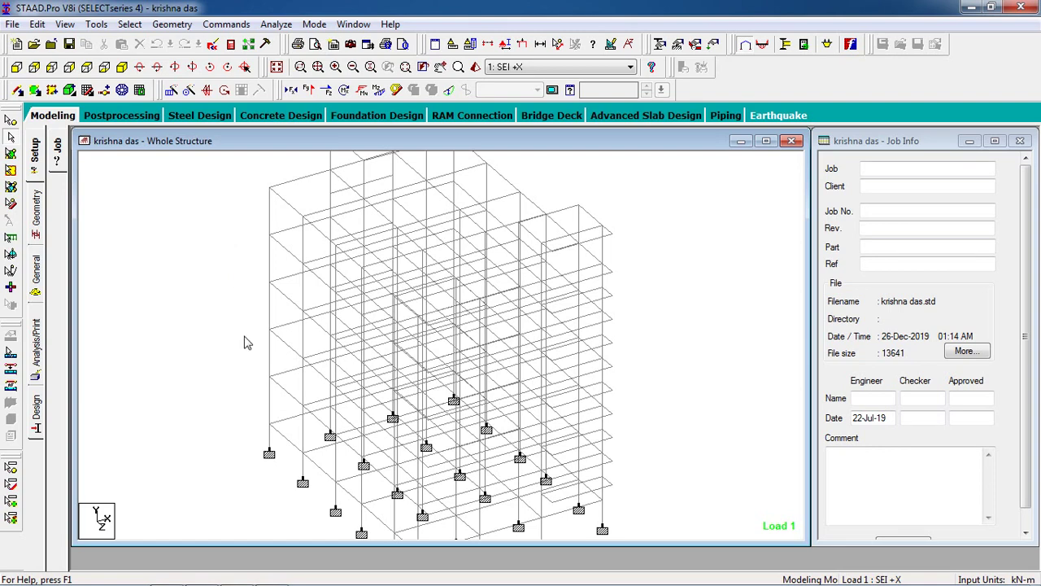
click(269, 575)
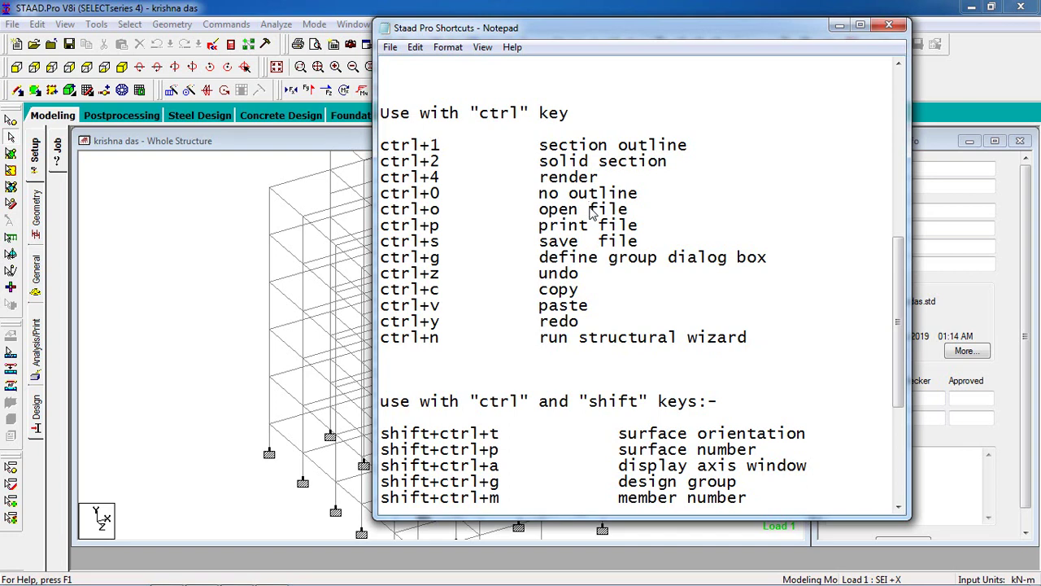
click(241, 286)
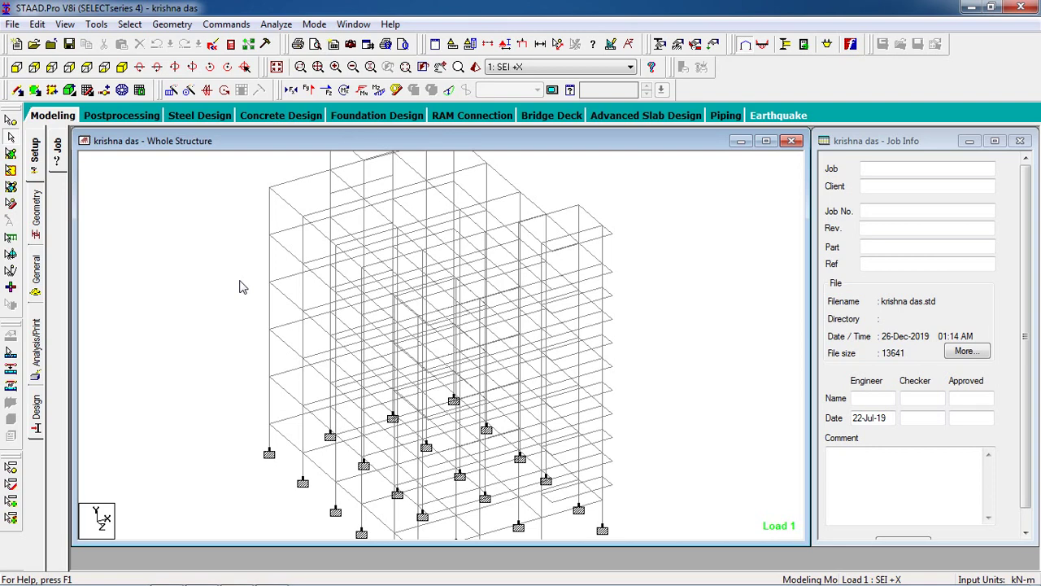
key(ctrl+o)
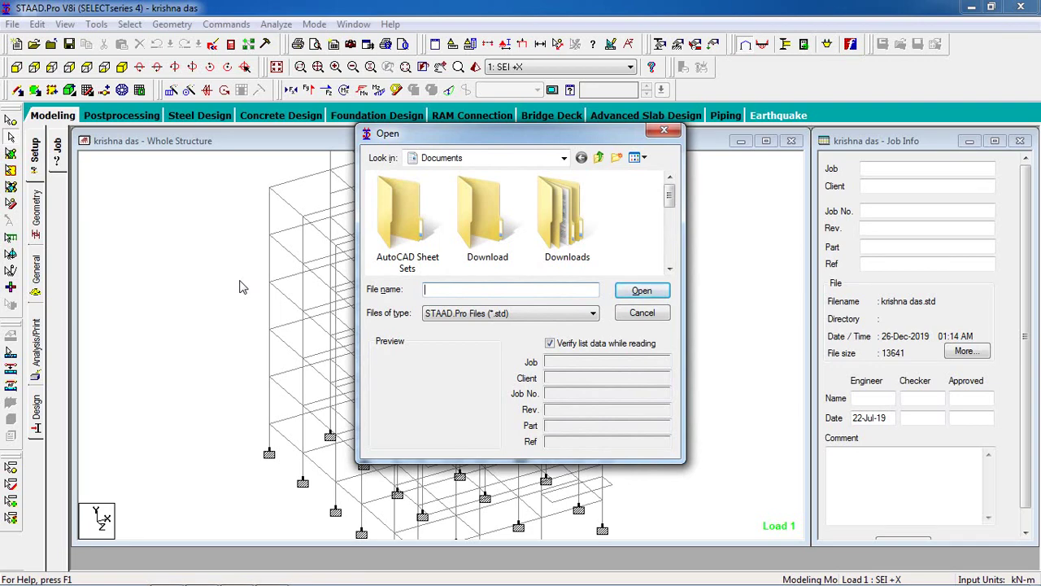
click(485, 215)
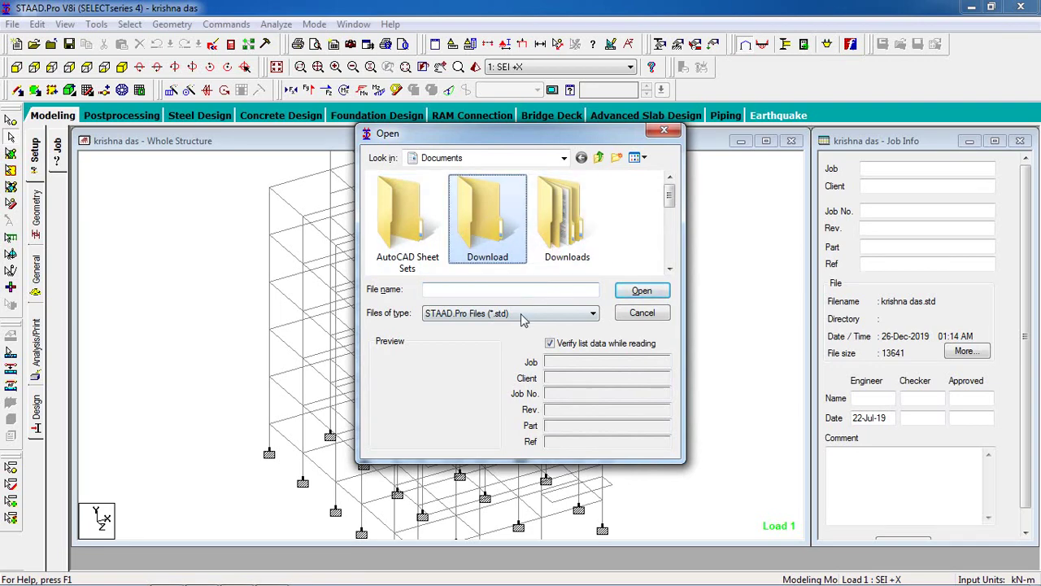
click(505, 319)
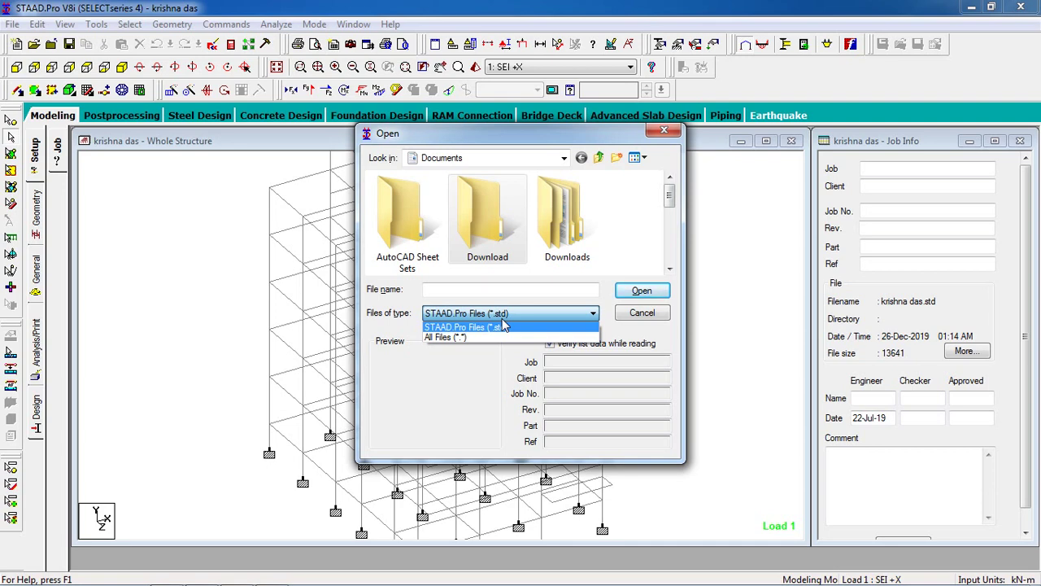
click(503, 325)
key(Escape)
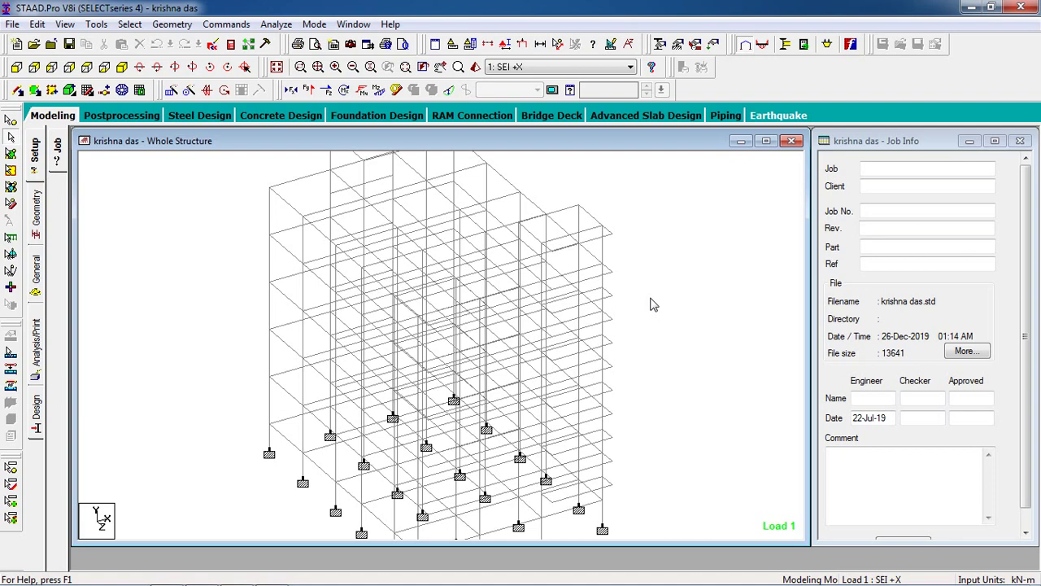
key(ctrl+n)
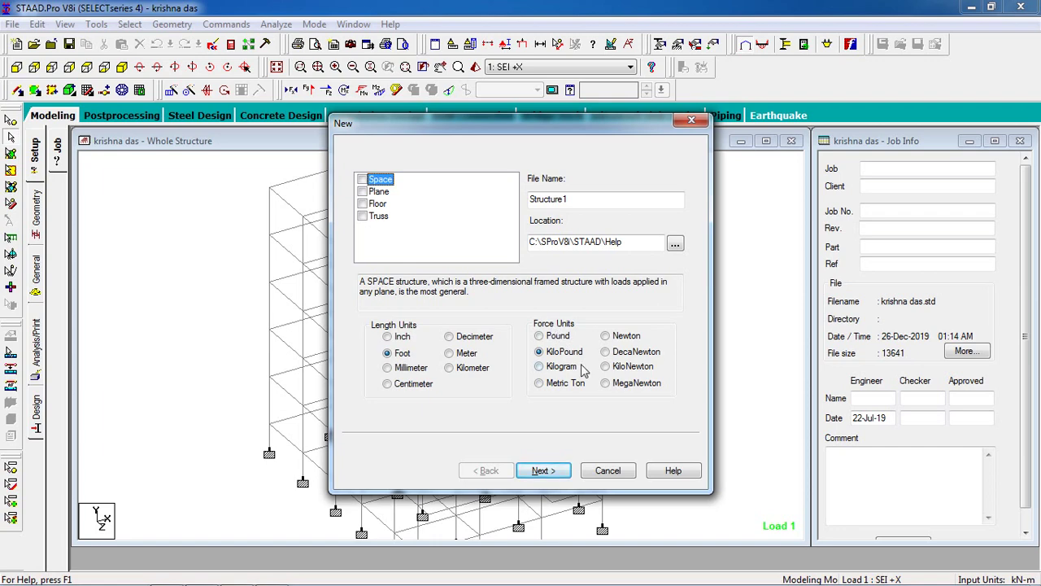
click(607, 469)
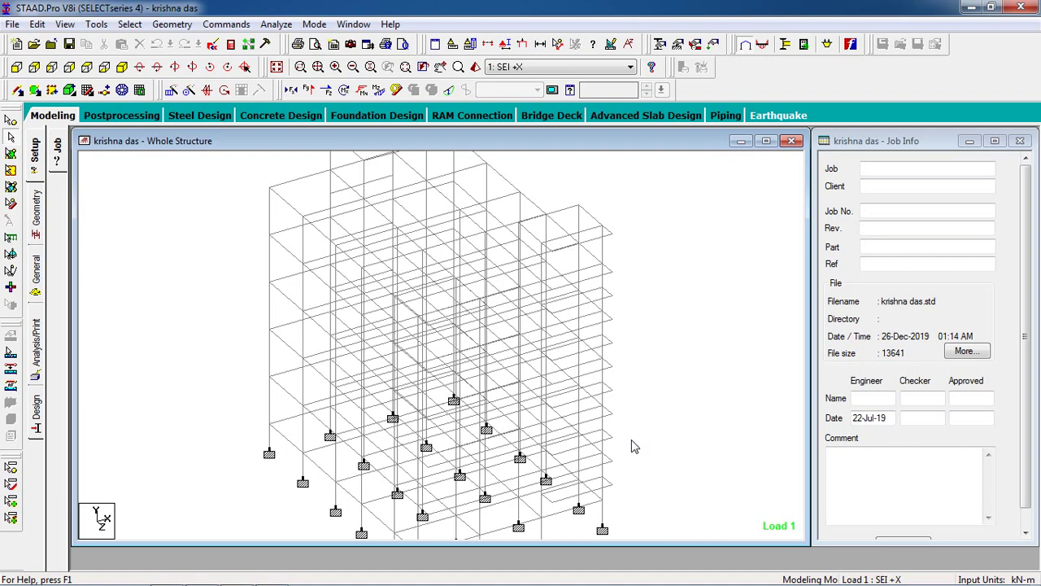
key(shift+b)
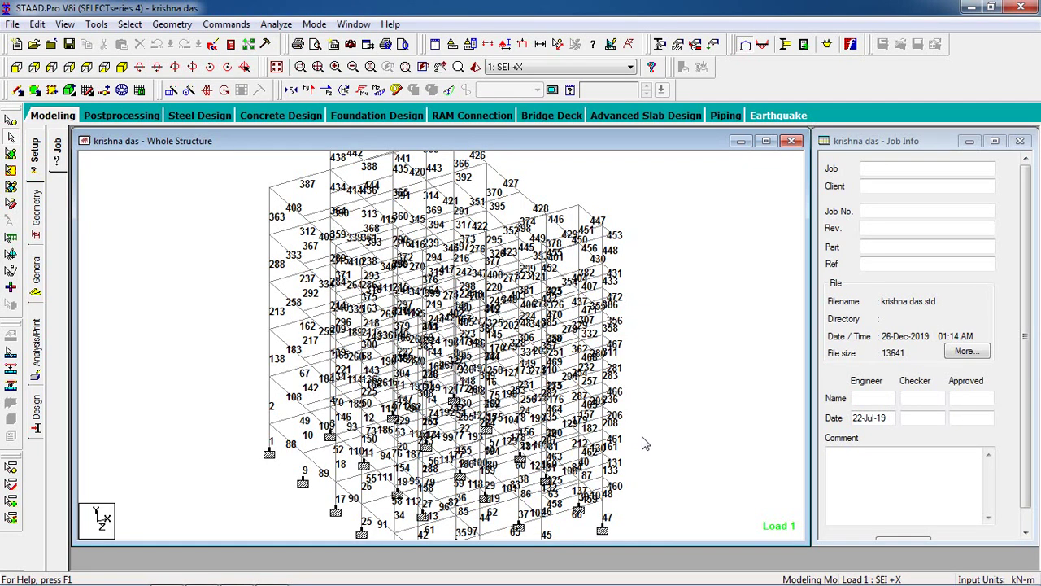
key(shift+n)
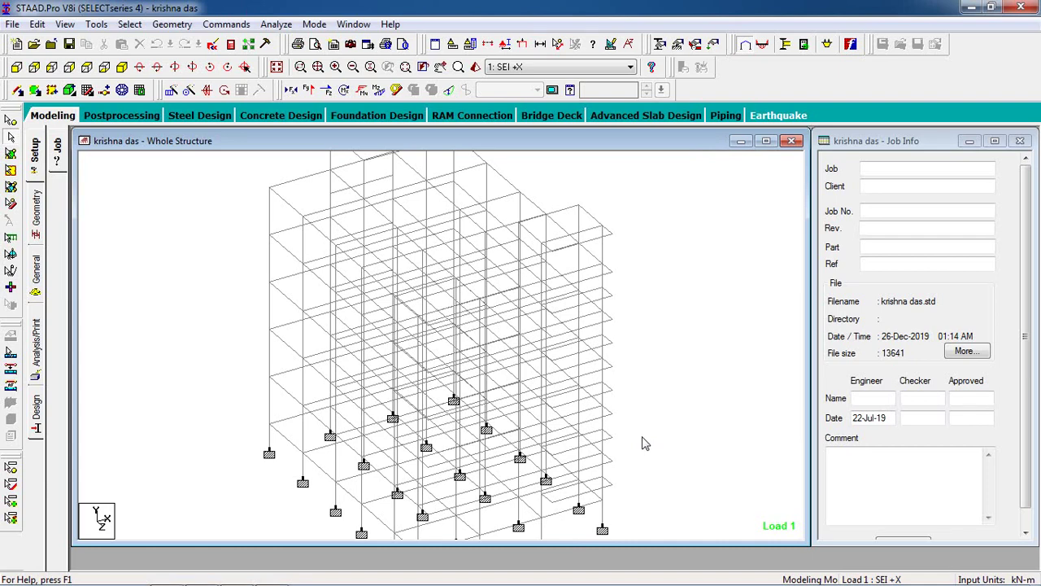
- Show all nodes with Shift+K and label them with node numbers using Shift+N
key(shift+k)
key(shift+k)
key(shift+n)
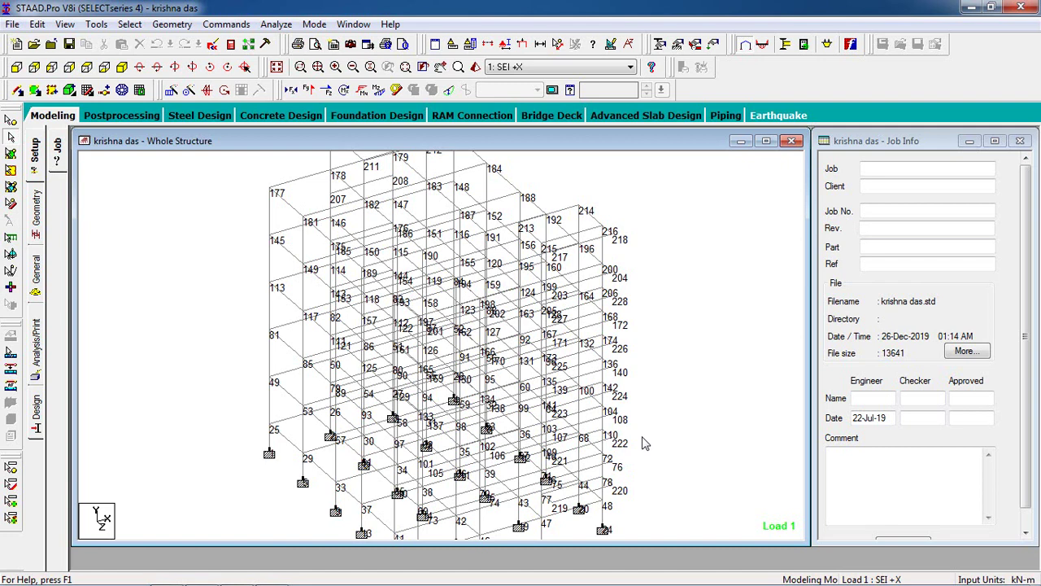
key(shift+n)
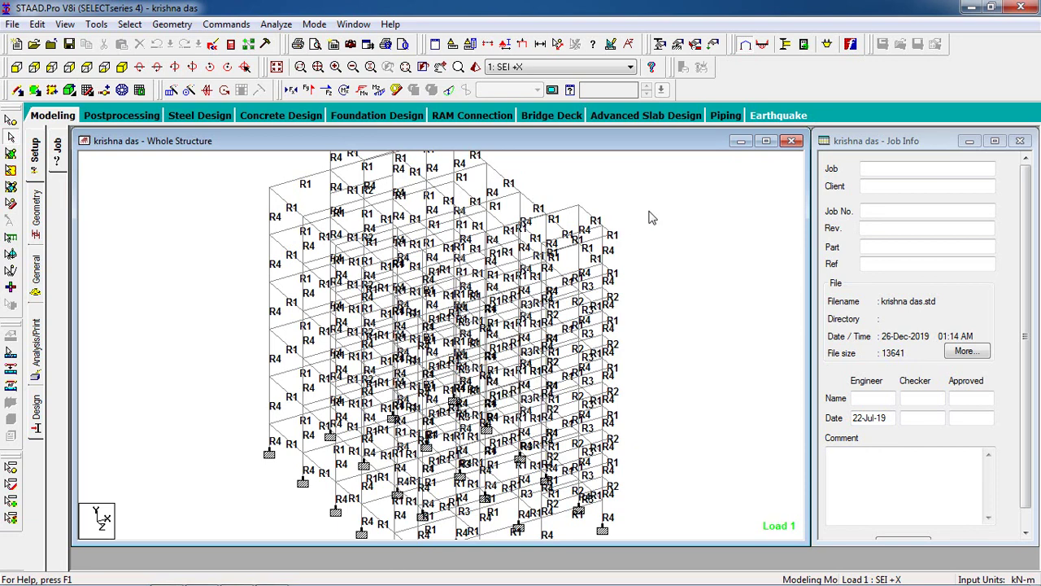
click(39, 275)
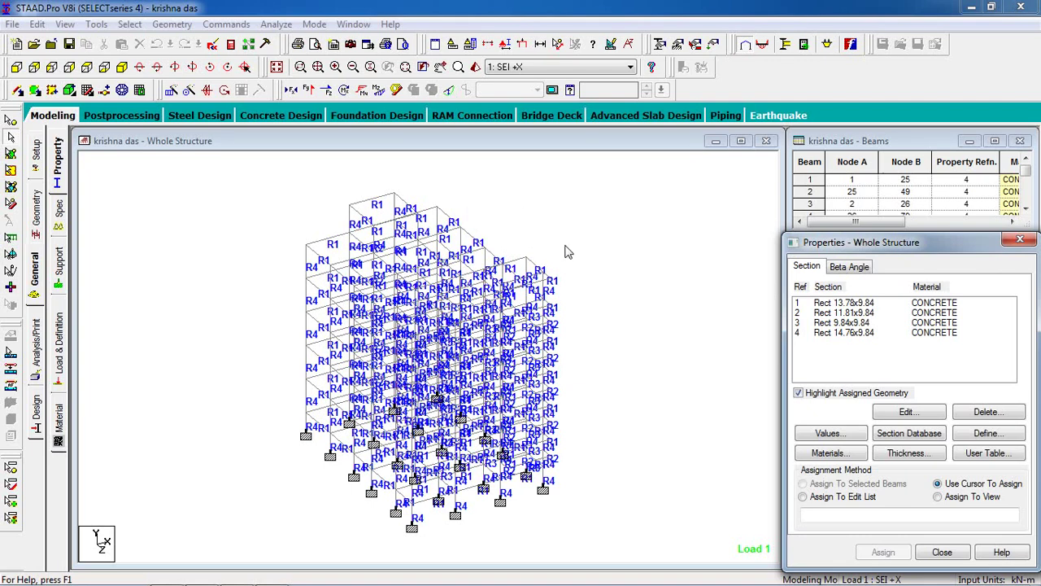
click(824, 306)
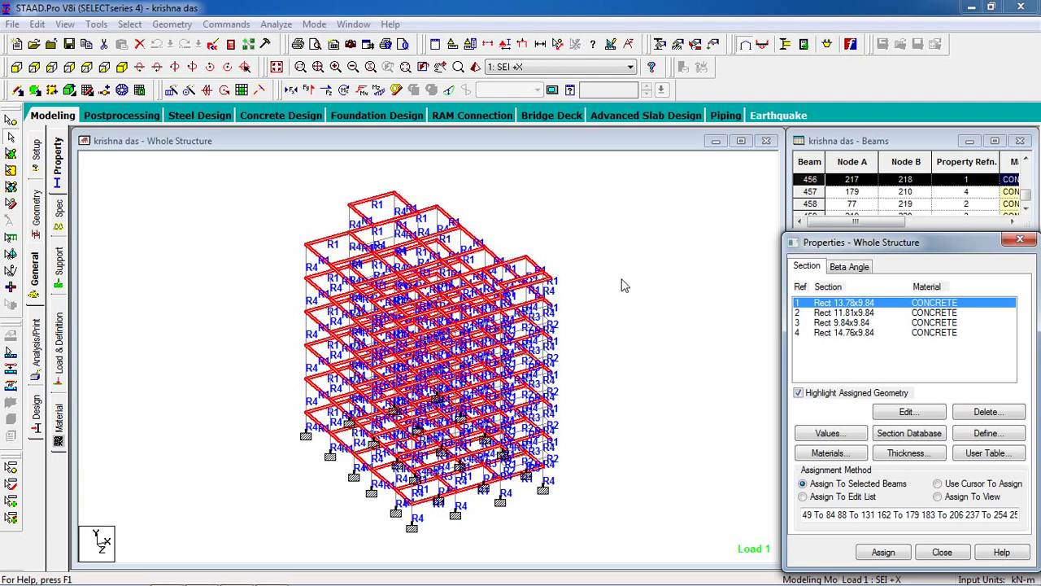
click(841, 317)
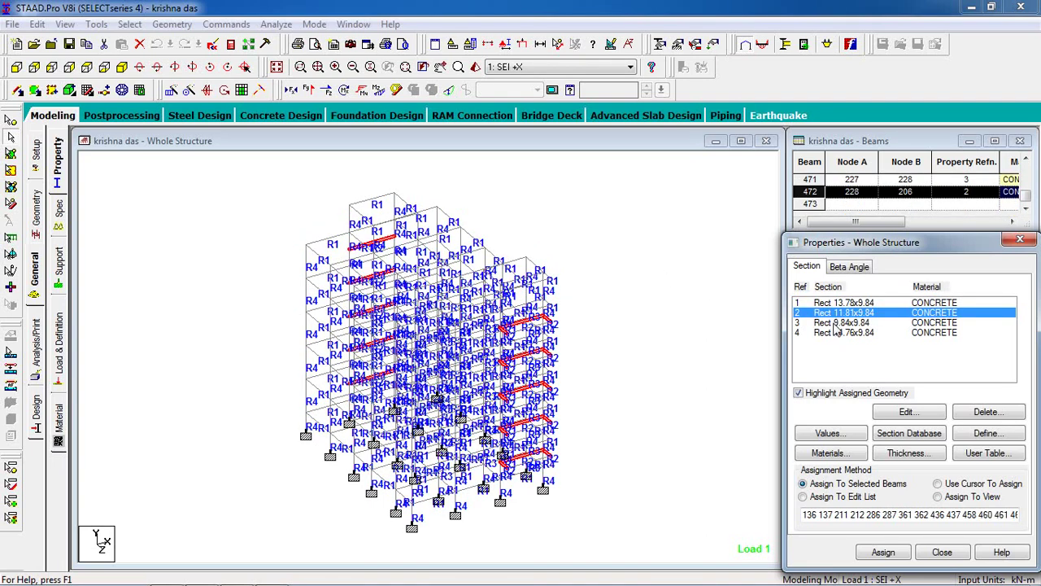
click(834, 324)
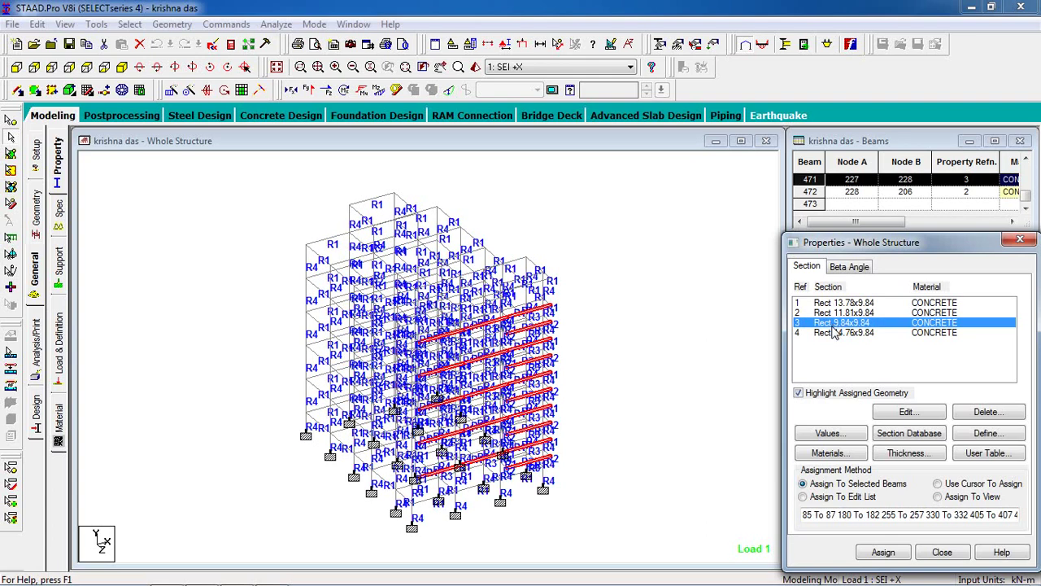
click(831, 335)
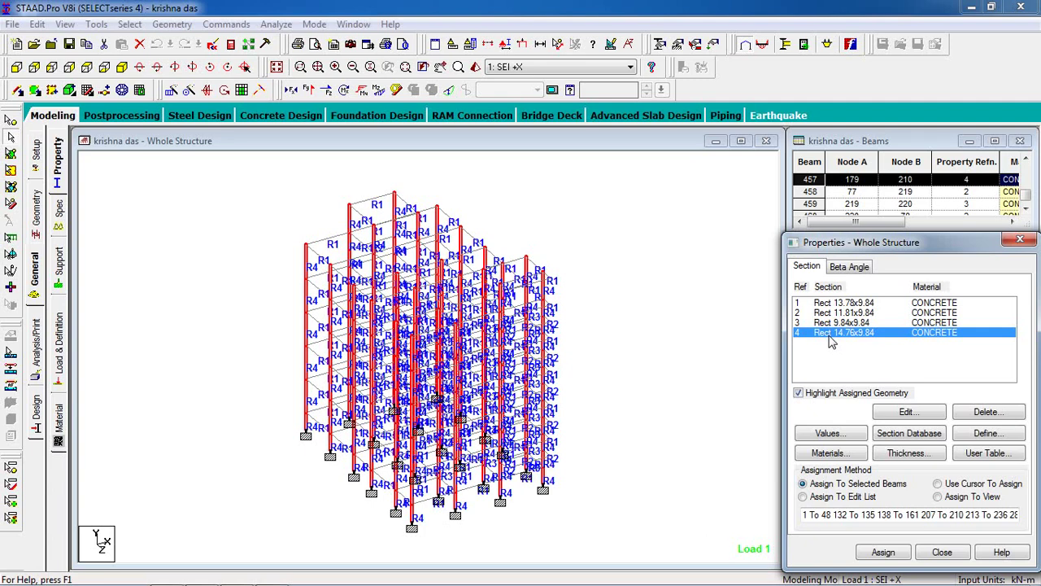
click(657, 295)
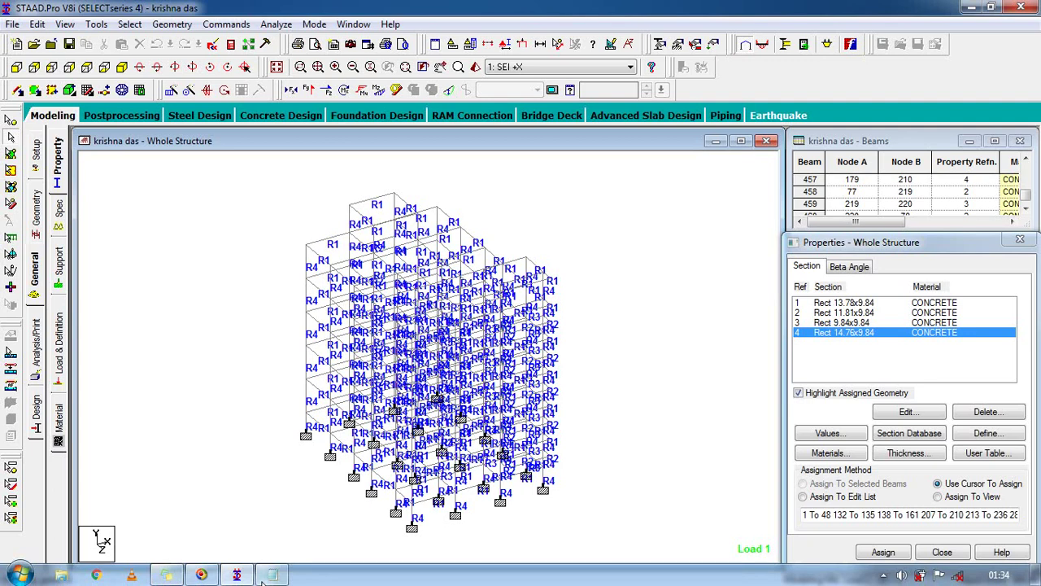
- Bring up the shortcut notes scrolled to the top, then go back to the STAAD.Pro model
click(272, 575)
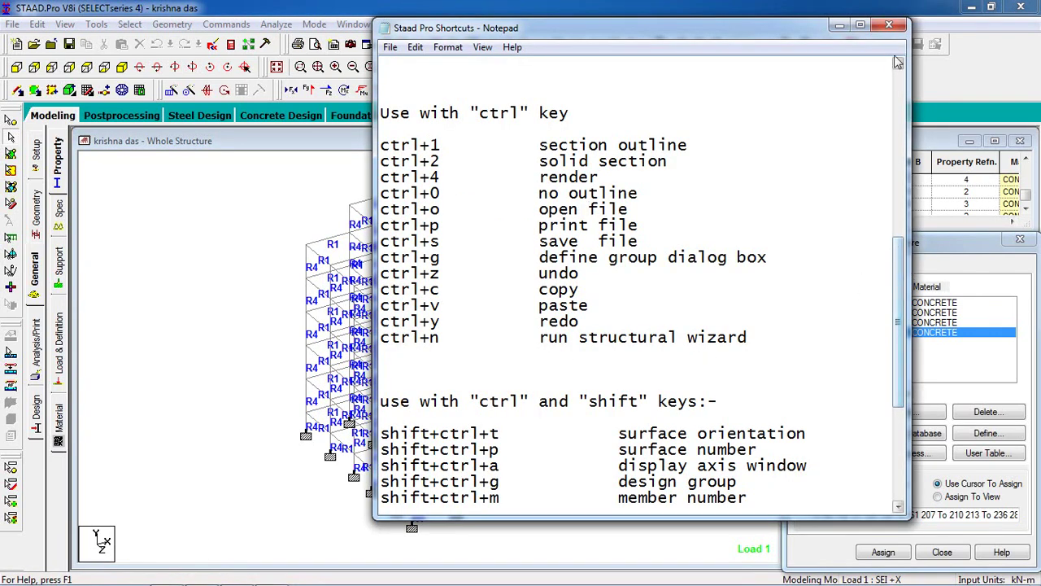
click(897, 87)
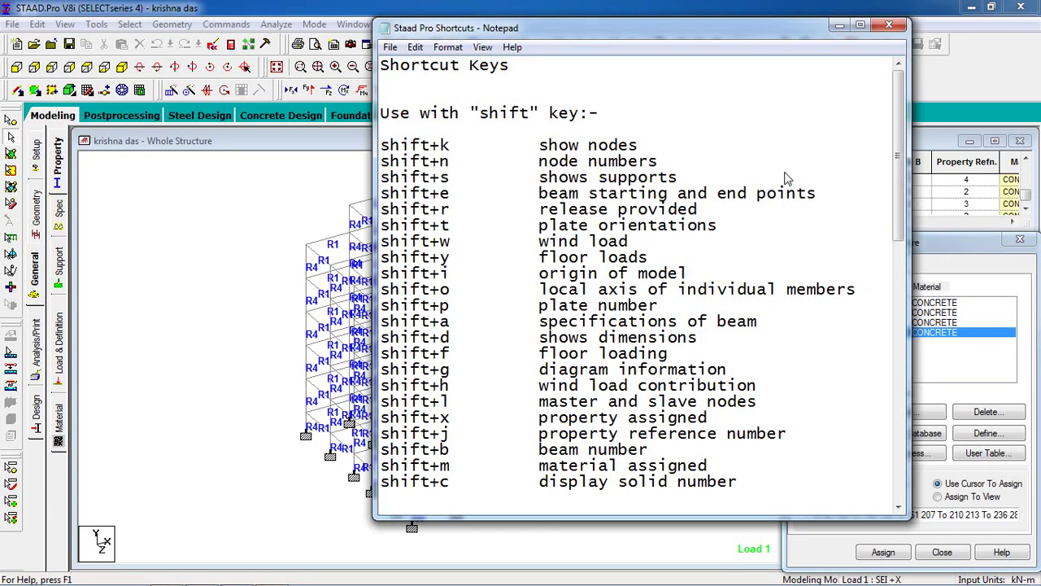
click(286, 321)
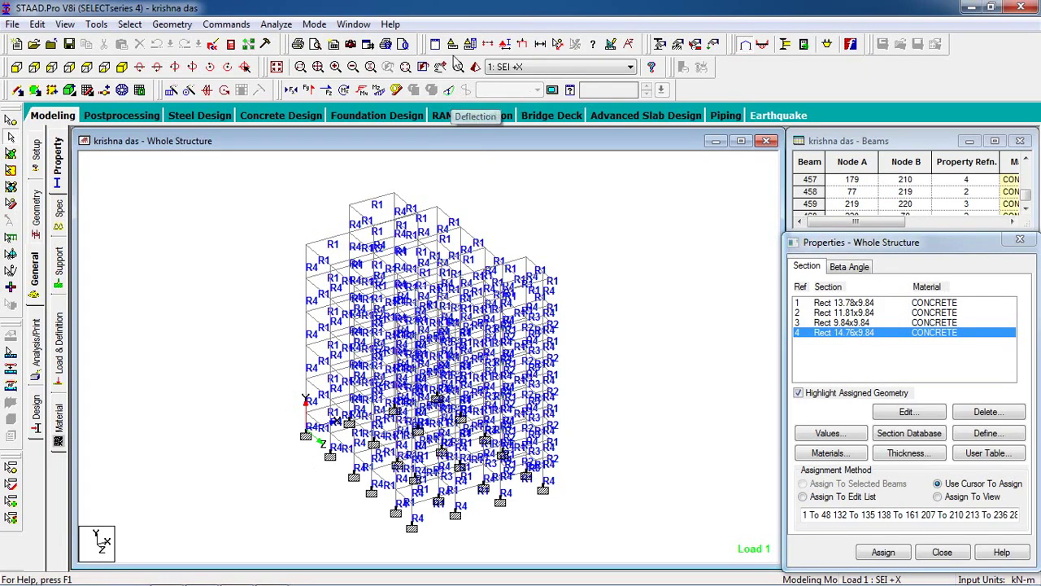
- Zoom in three steps and pan the frame up and right into position
click(336, 67)
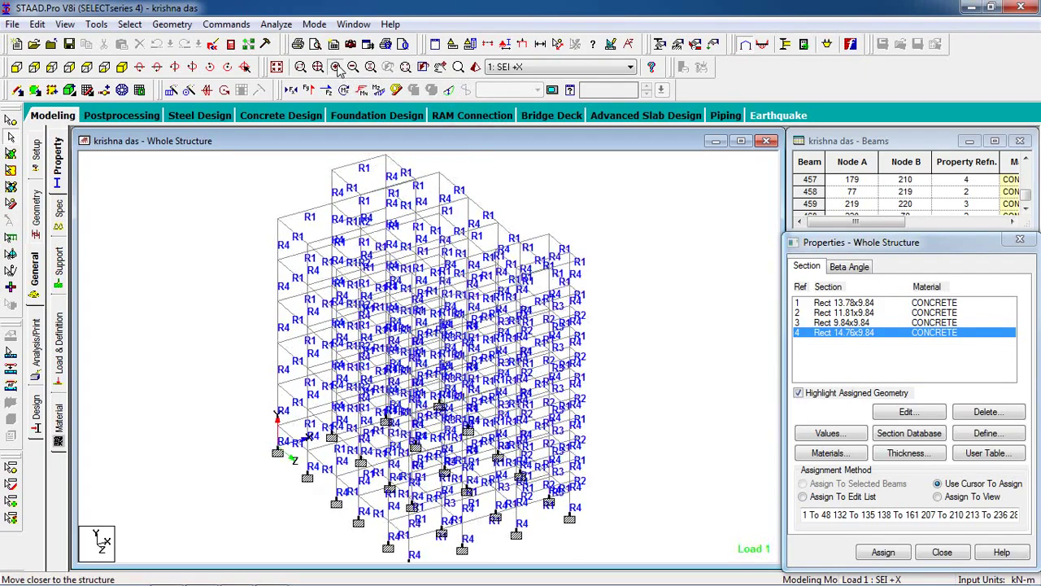
click(336, 68)
click(336, 68)
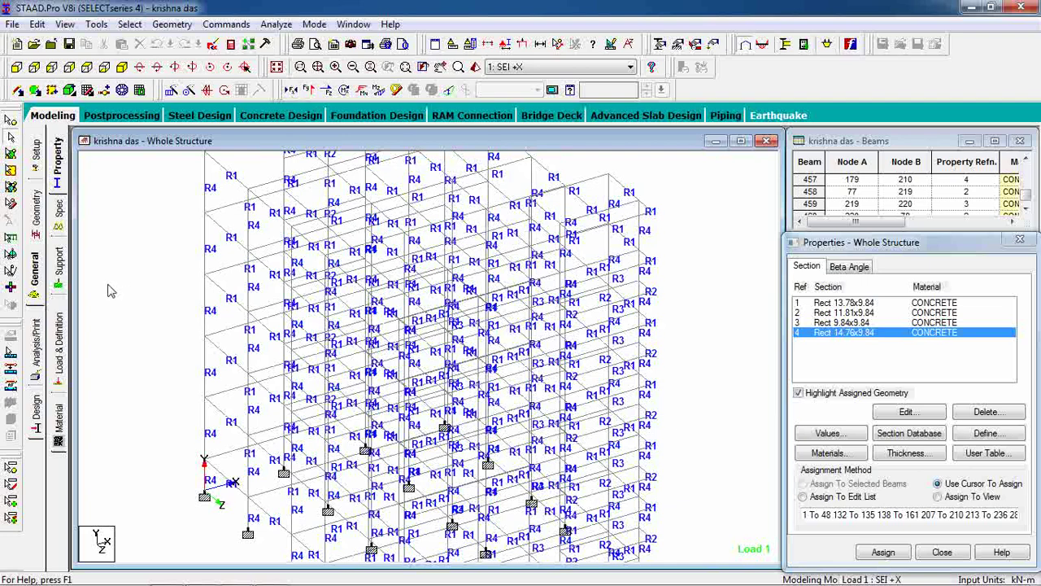
click(440, 68)
drag(153, 421, 246, 285)
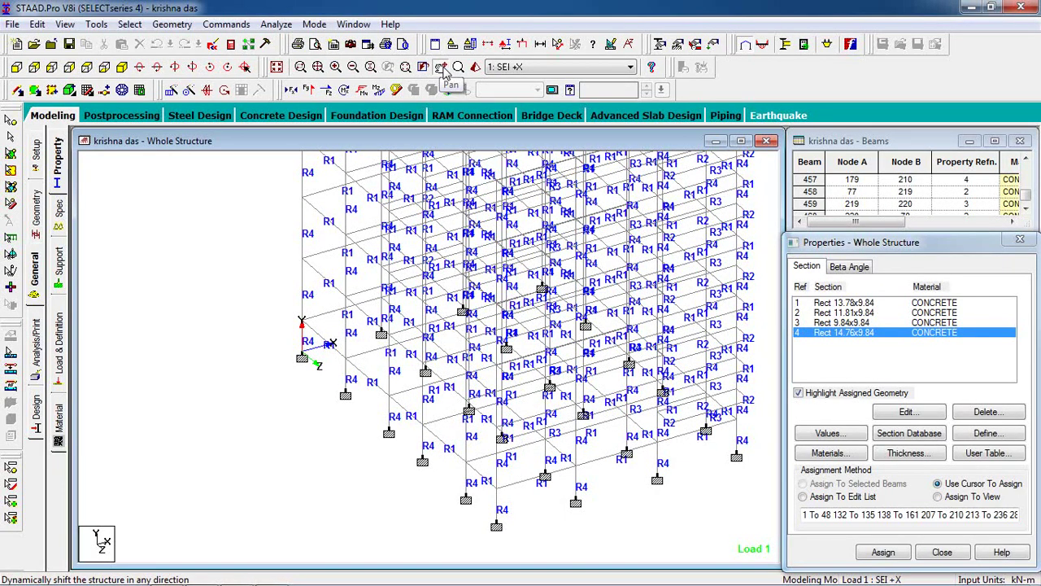
drag(218, 317, 211, 287)
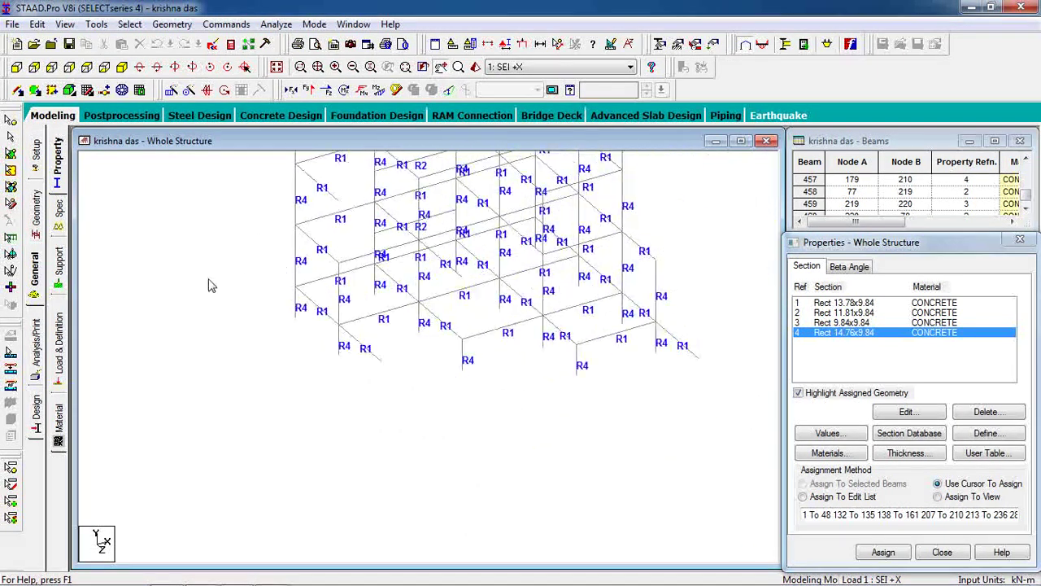
- Zoom in five more steps on the lower storeys and supports
click(335, 68)
click(335, 69)
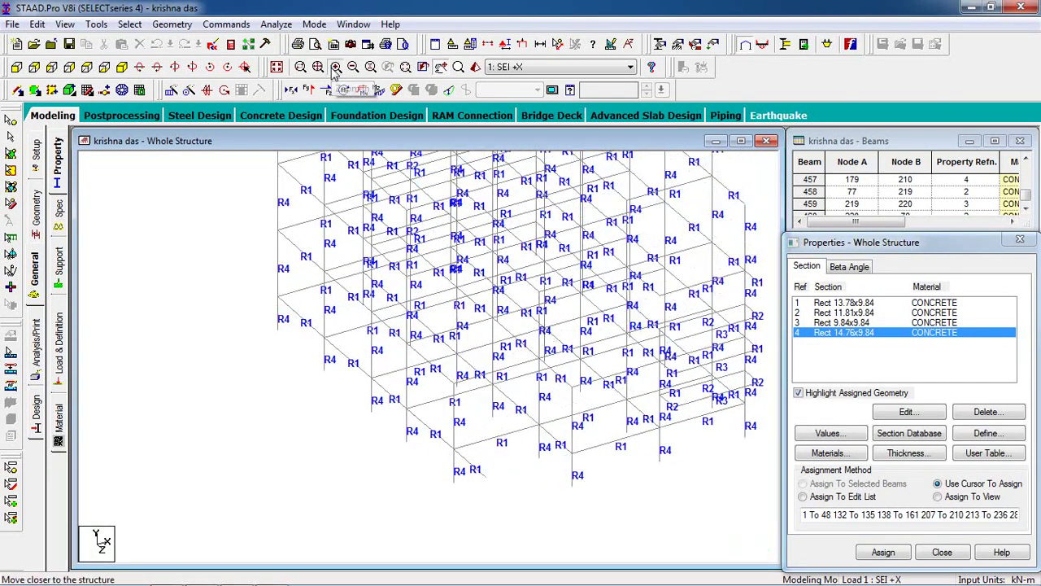
click(335, 69)
click(335, 69)
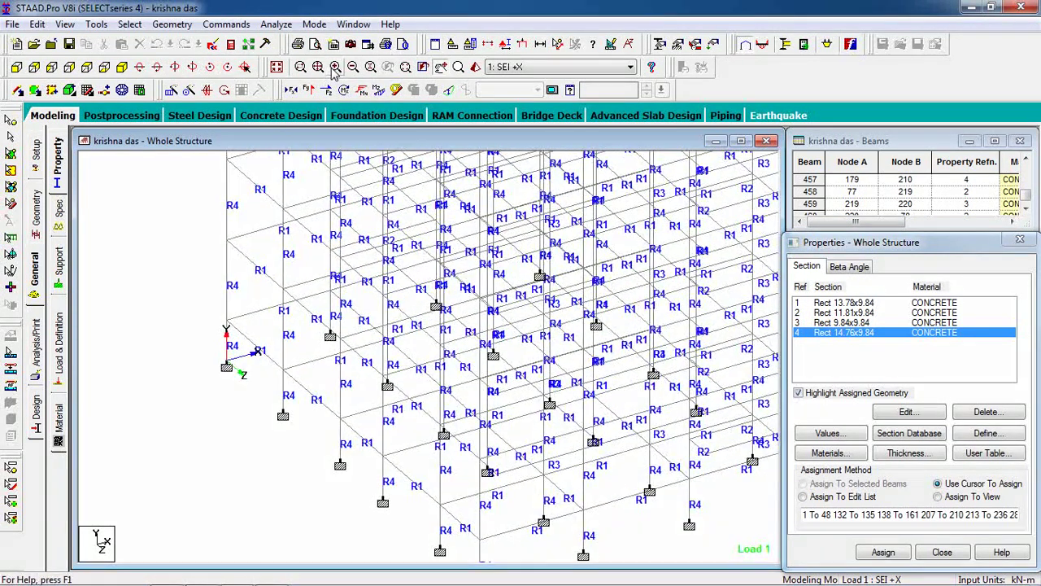
click(335, 68)
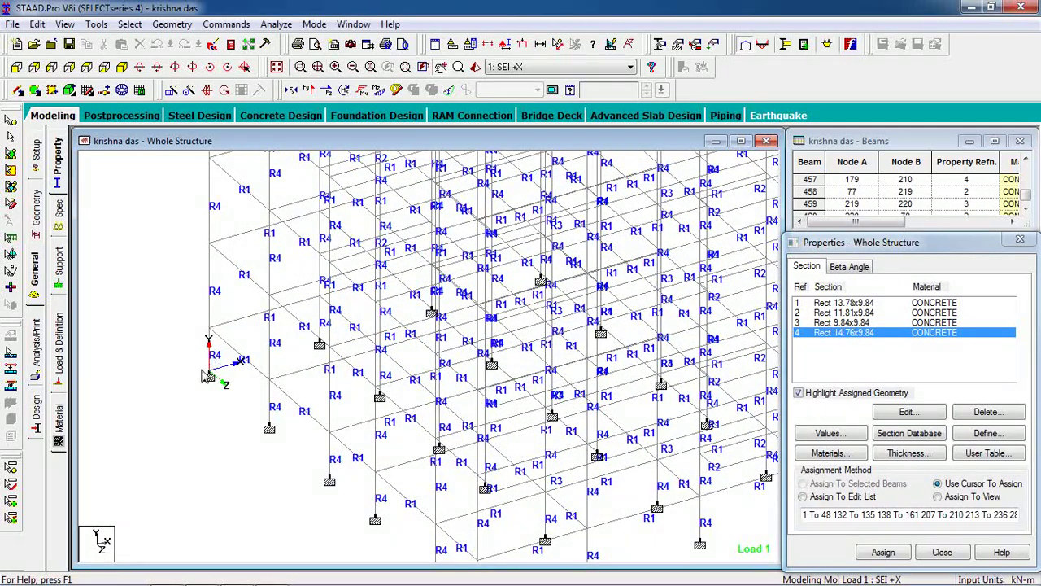
scroll(196, 366, up, 1)
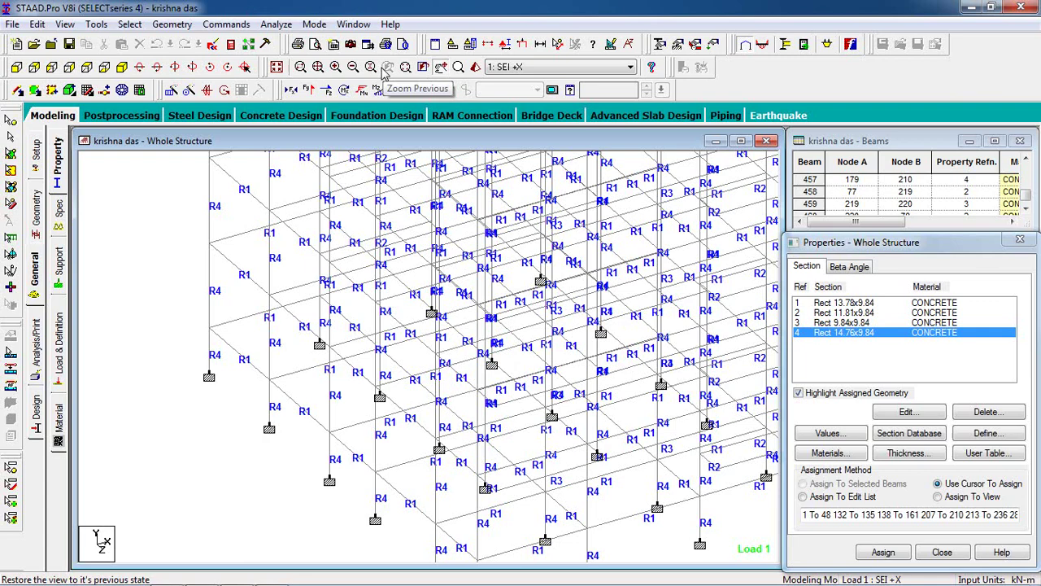
- Zoom out and move the structure into the centre of the window
click(121, 72)
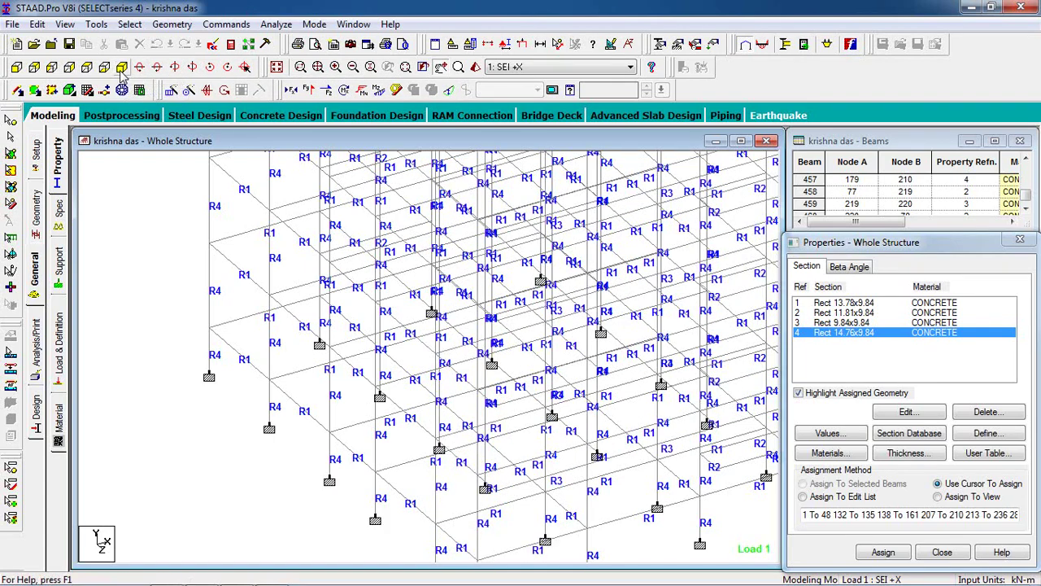
click(352, 70)
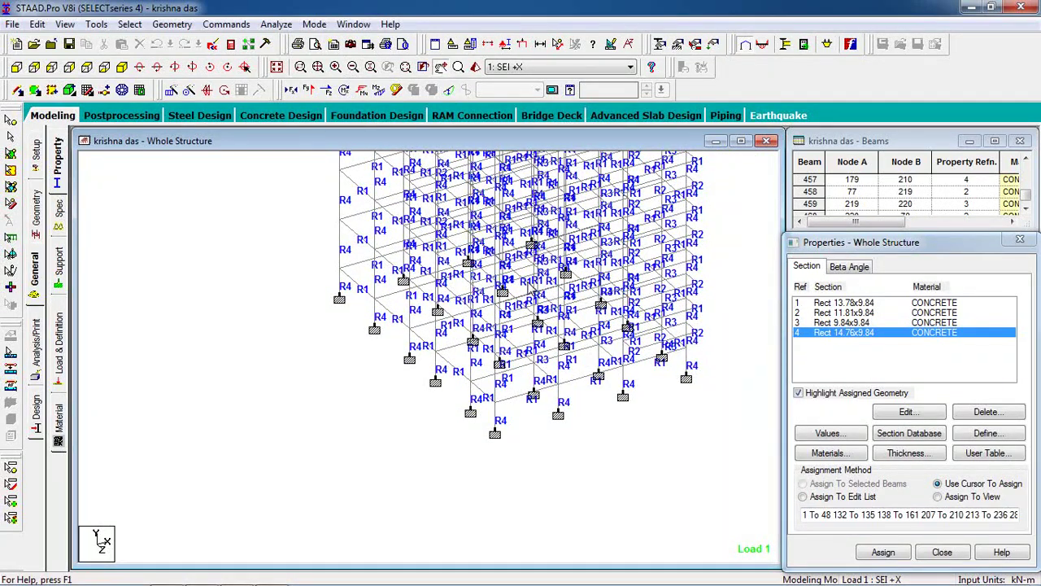
drag(640, 236, 547, 358)
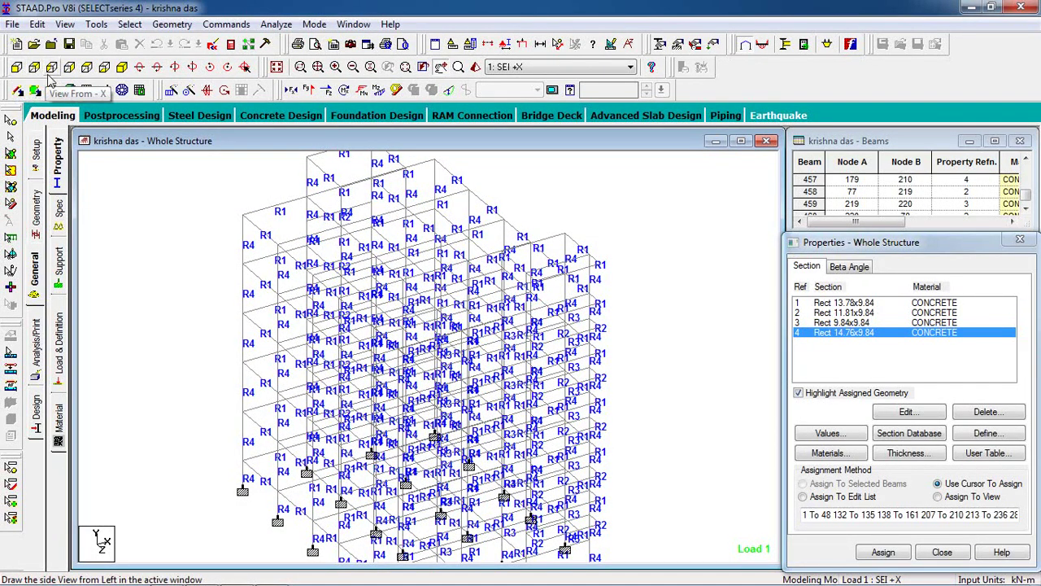
- Show the frame in front elevation, zoom out, switch to side elevation, and restore beam selection
click(87, 68)
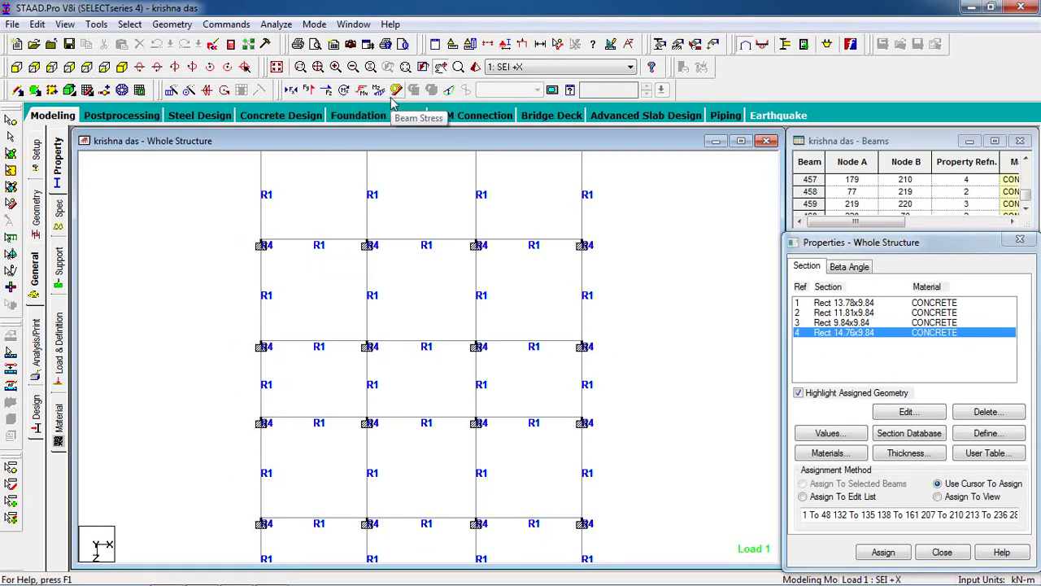
click(352, 67)
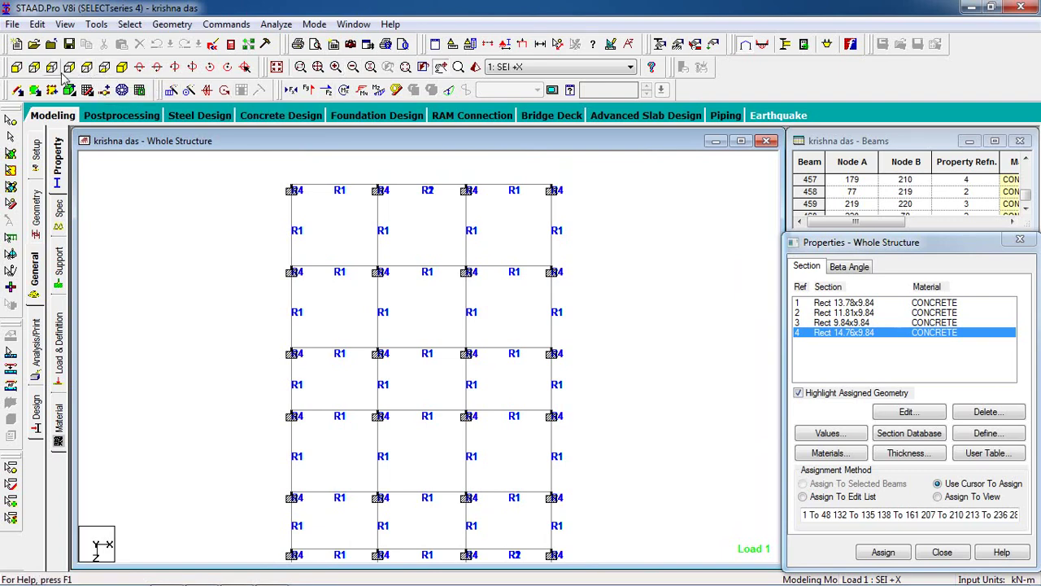
click(17, 68)
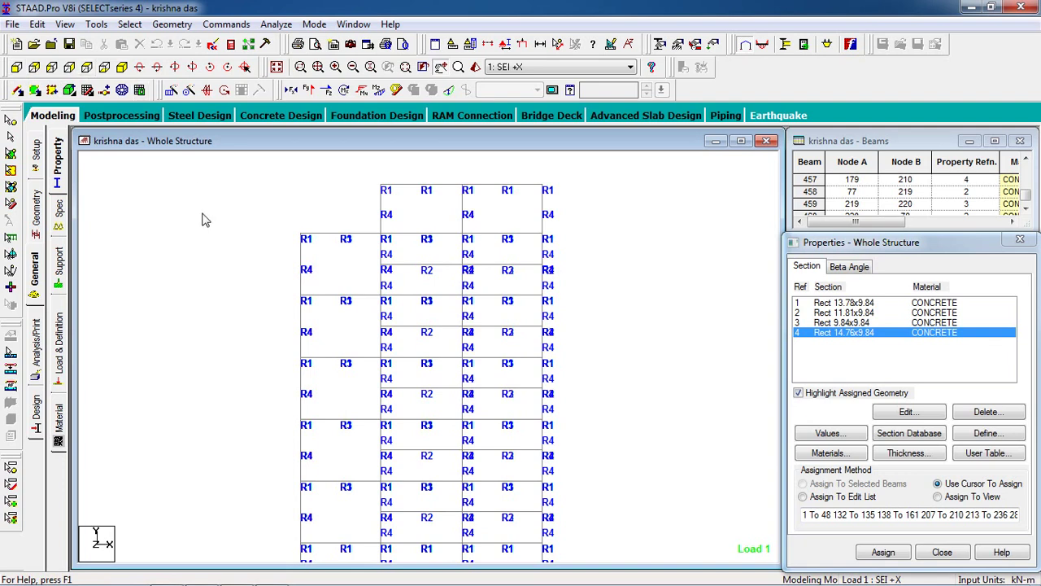
click(12, 139)
- Select the top beam and show only that selected member via the View menu
click(342, 202)
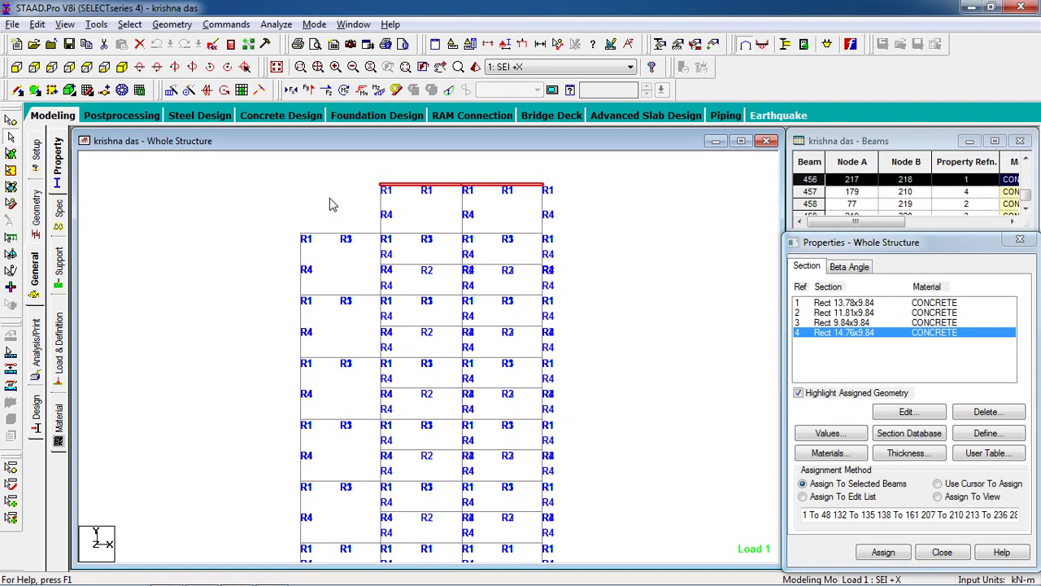
key(alt+v)
key(Down)
key(Down)
key(Return)
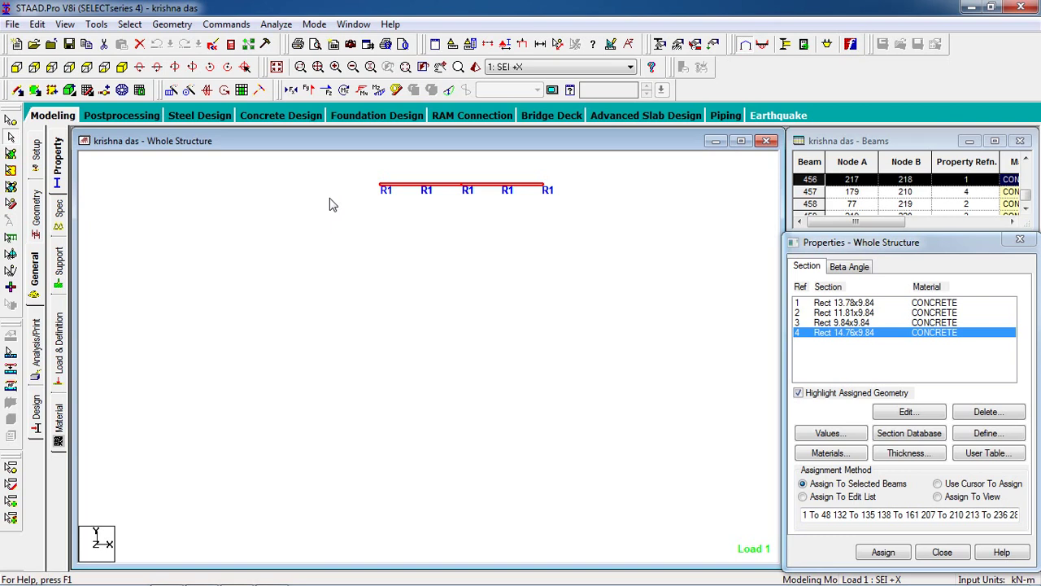
- Deselect the beam, view the isolated top floor isometrically, then redisplay the whole structure
click(330, 204)
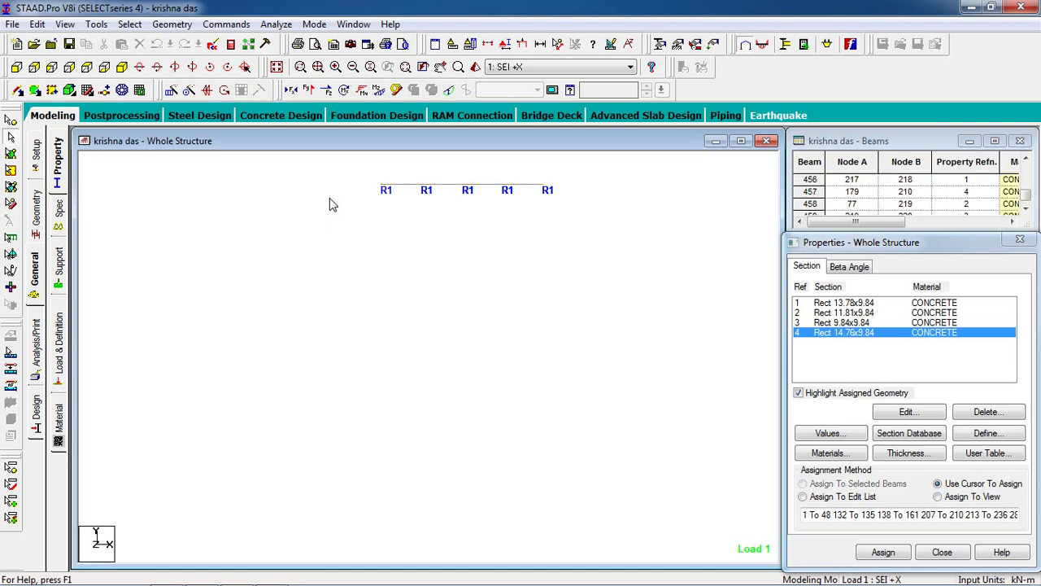
click(123, 69)
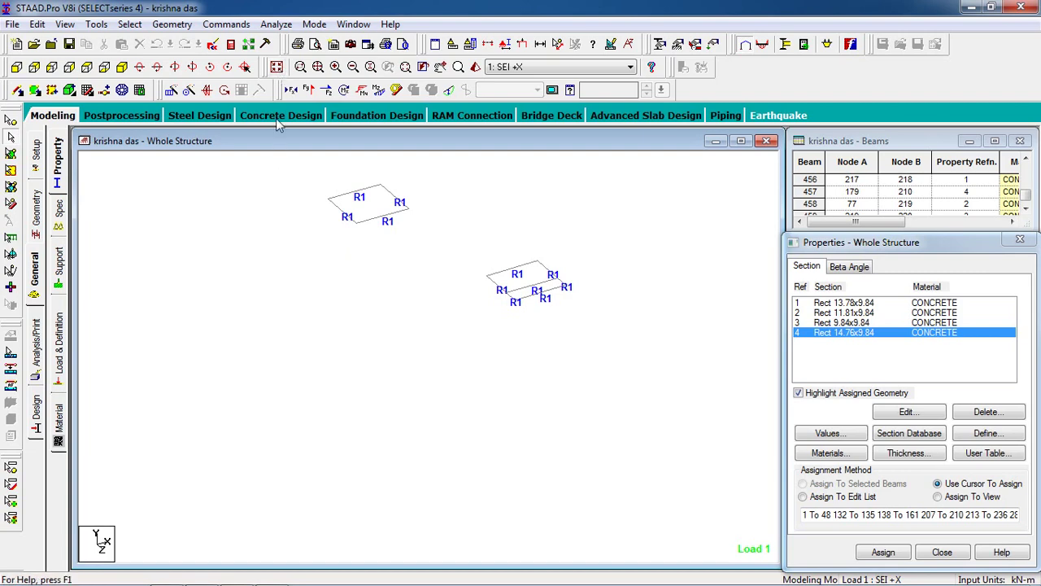
click(277, 68)
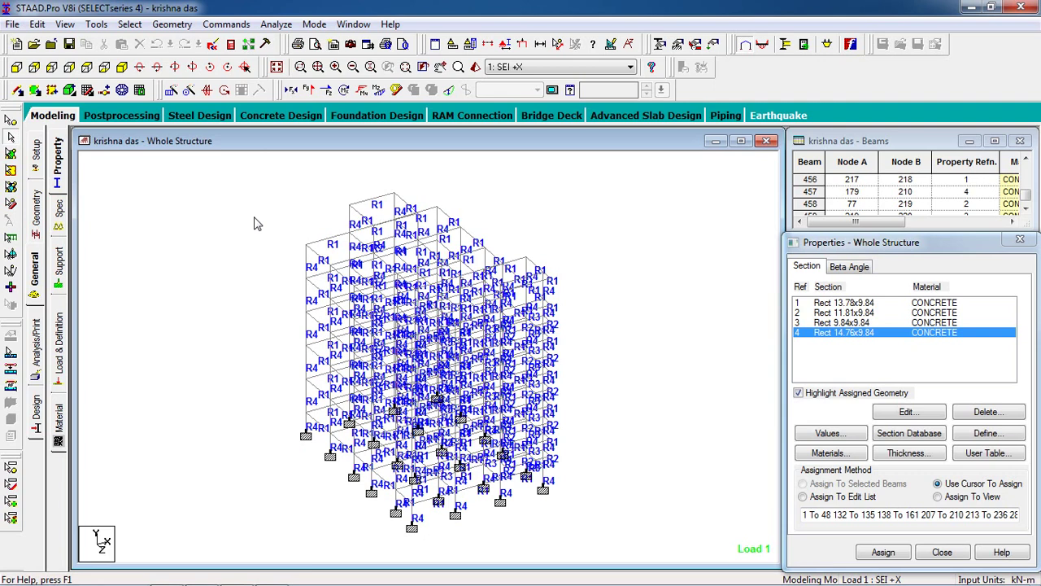
- Bring the Notepad 'Staad Pro Shortcuts' list back in front of STAAD.Pro from the taskbar
click(274, 575)
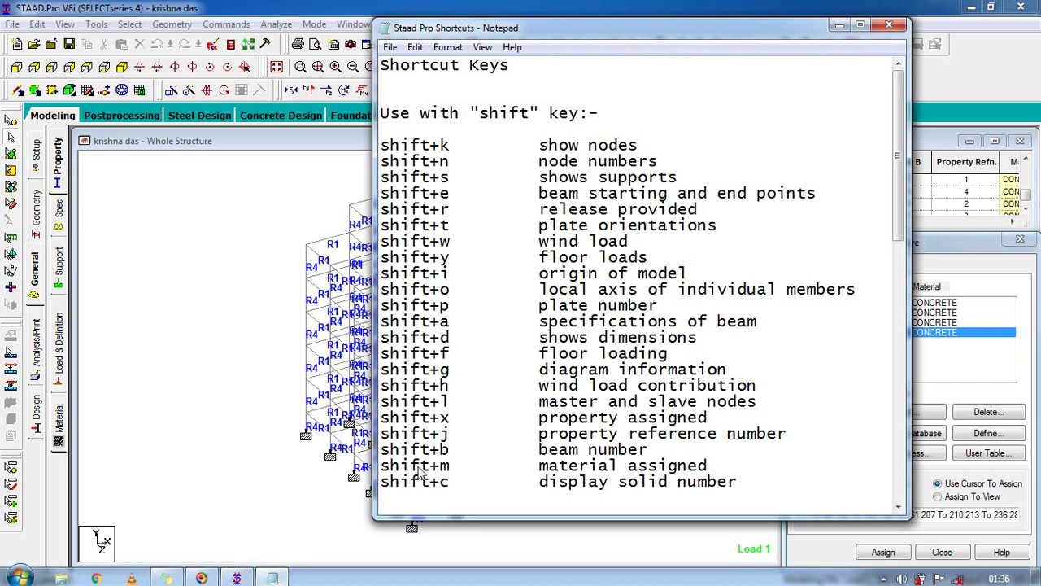